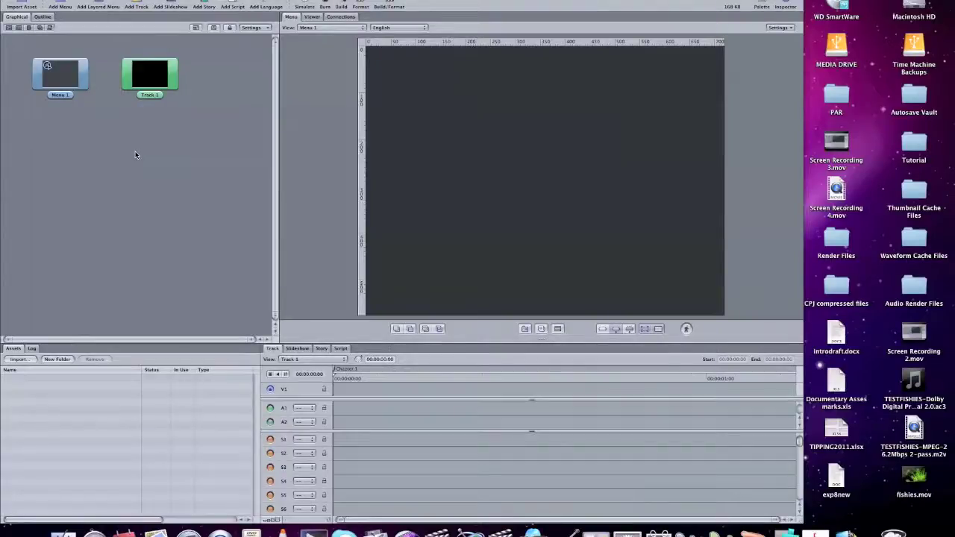
- Show the Palette and Inspector, then inspect Menu 1, Track 1 and the disc properties
left_click(142, 148)
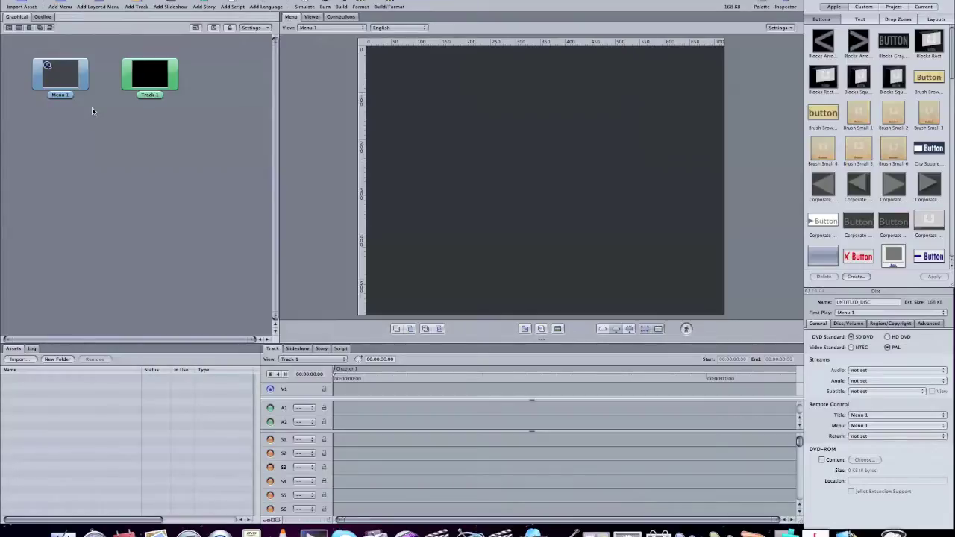
mouse_move(128, 82)
left_mouse_down()
mouse_move(112, 87)
mouse_move(131, 91)
left_mouse_up()
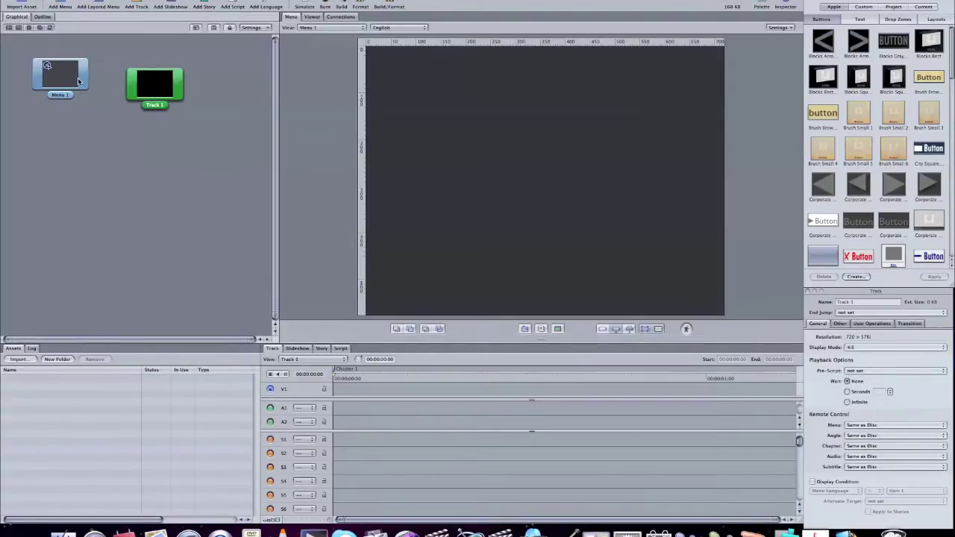
left_click(81, 79)
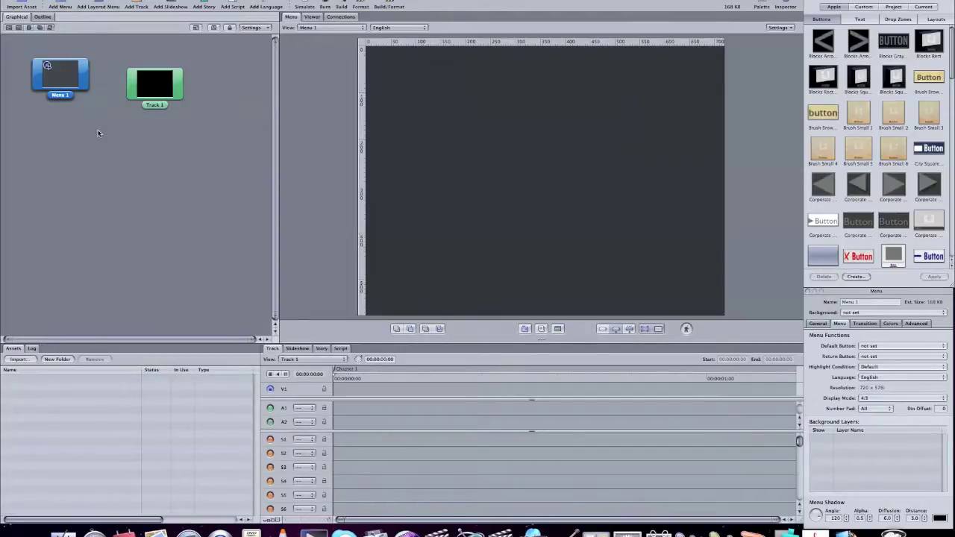
left_click(93, 238)
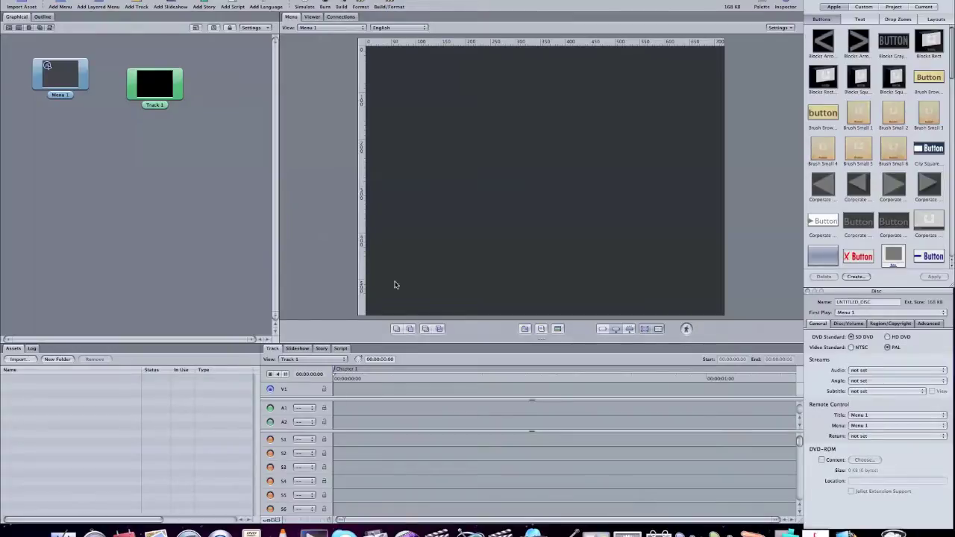
left_click(200, 224)
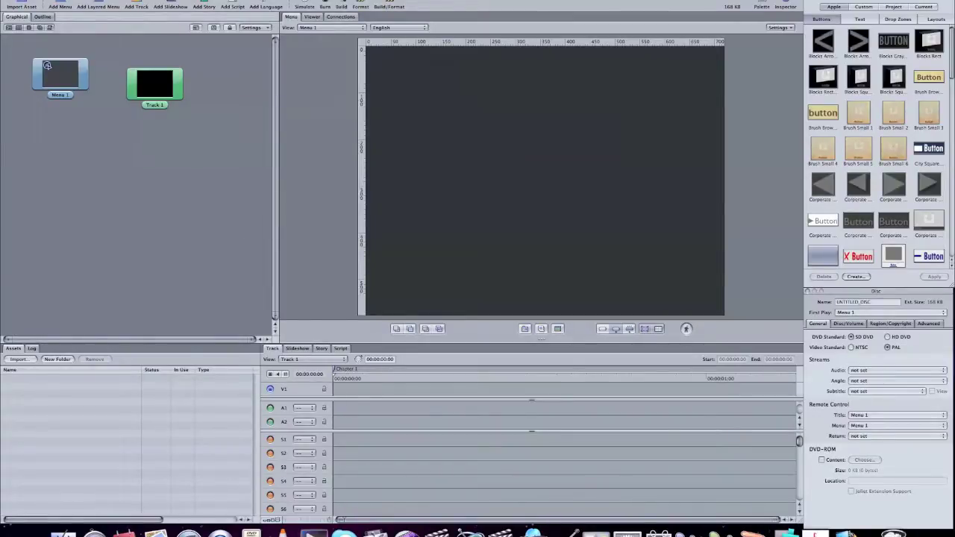
- Import the TESTFISHIES .m2v video and the Dolby Digital .ac3 audio from the Desktop as assets
left_click(105, 1)
mouse_move(112, 68)
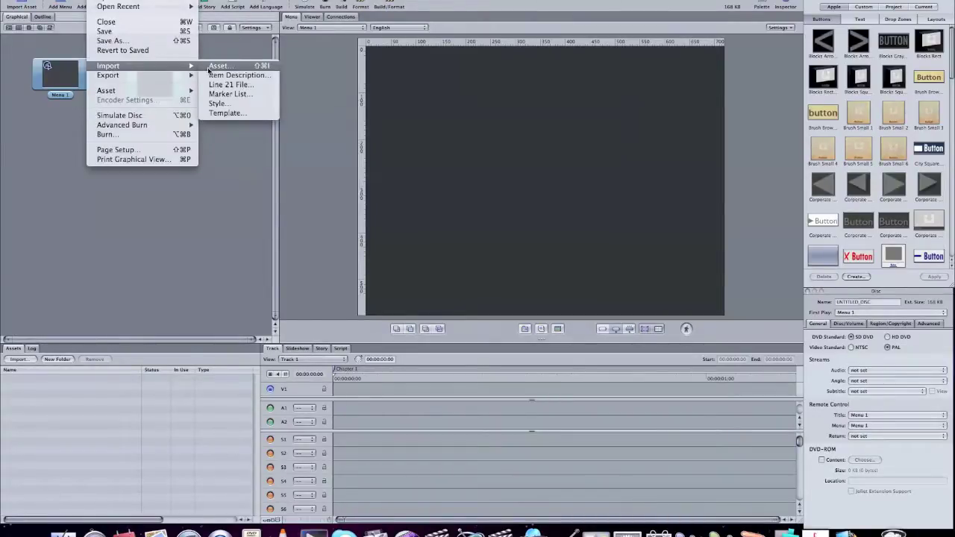
left_click(209, 67)
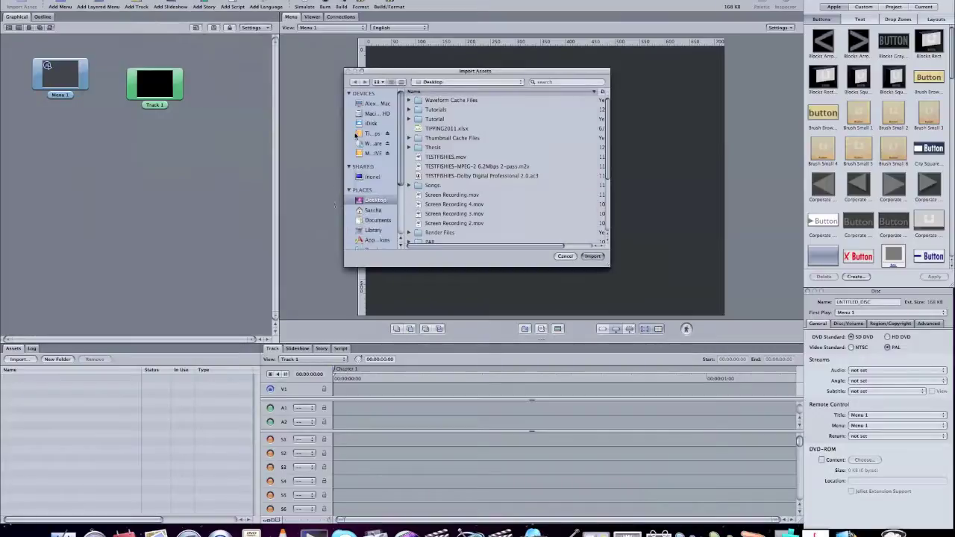
left_click(439, 167)
key("shift+Down")
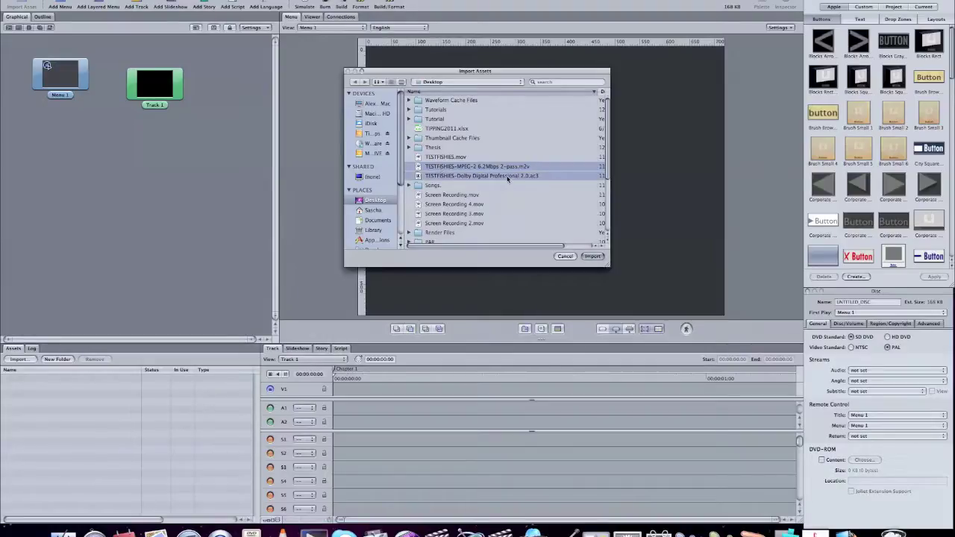
left_click(586, 260)
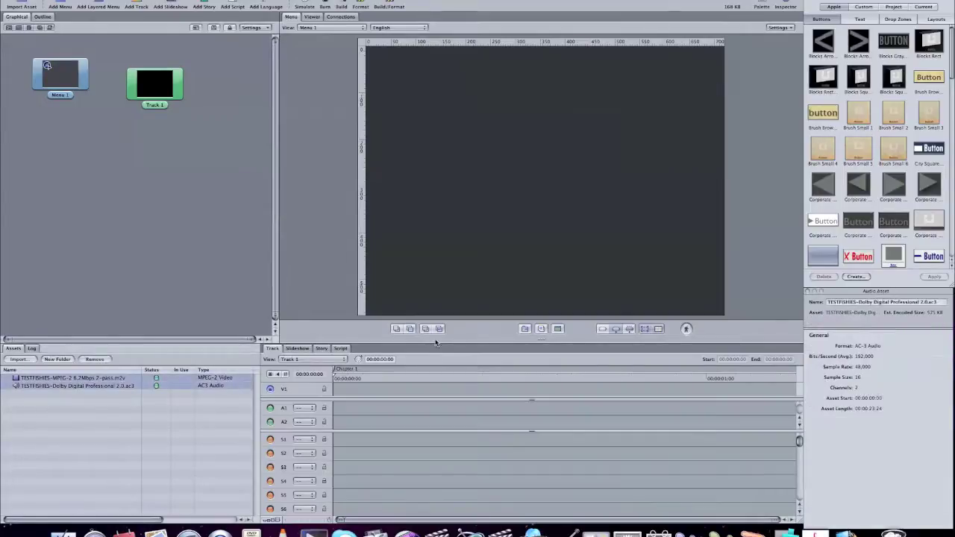
left_click(86, 406)
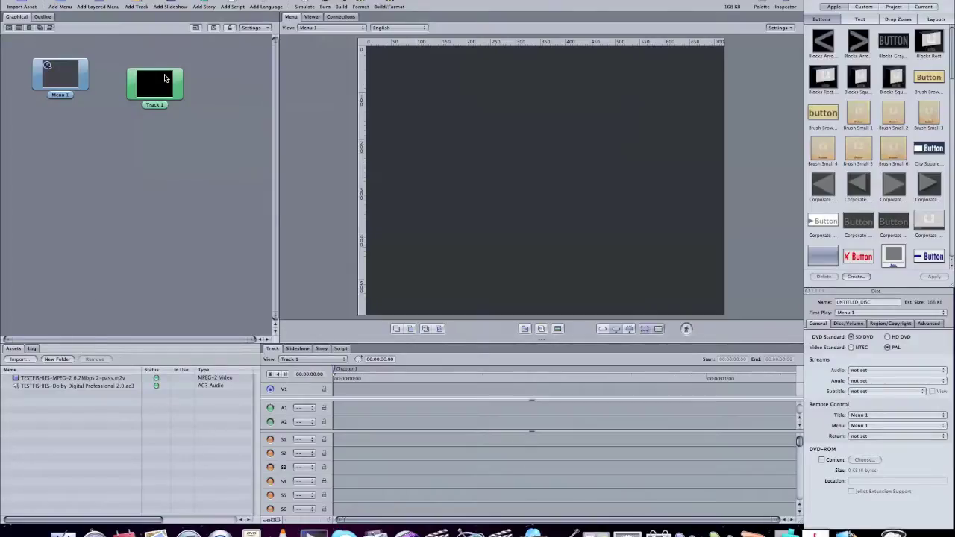
- Place the TESTFISHIES MPEG-2 video on V1 and the AC3 audio on A1 of Track 1
left_click_drag(175, 89, 179, 110)
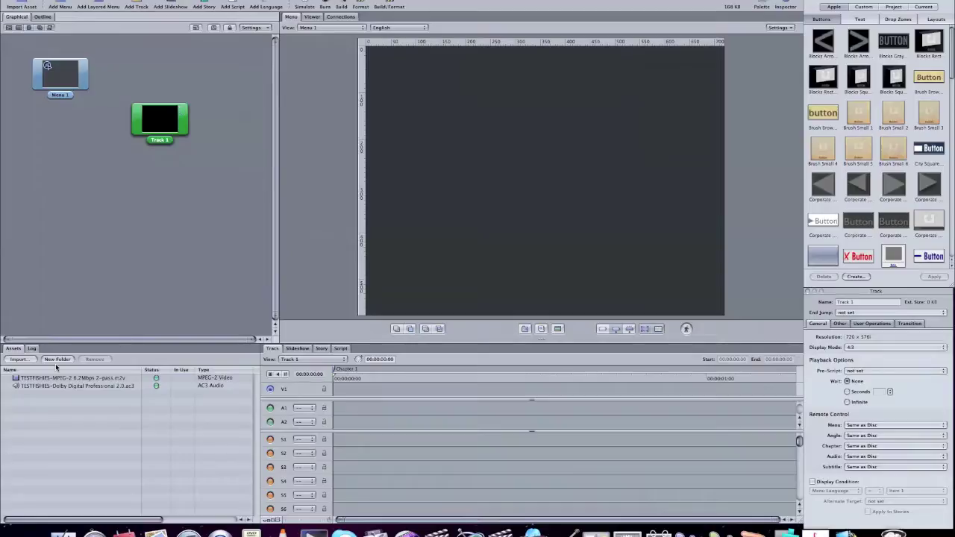
left_click_drag(39, 382, 353, 391)
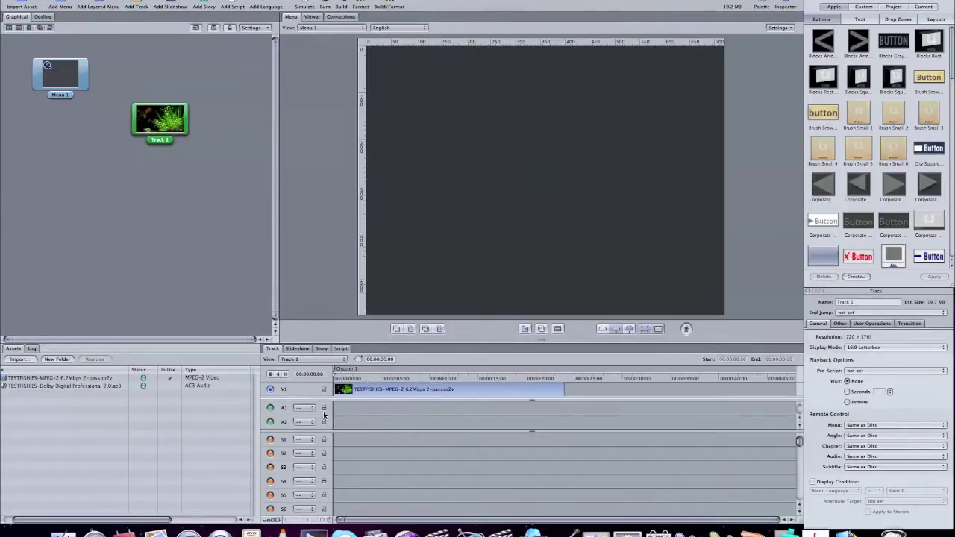
left_click_drag(63, 384, 382, 412)
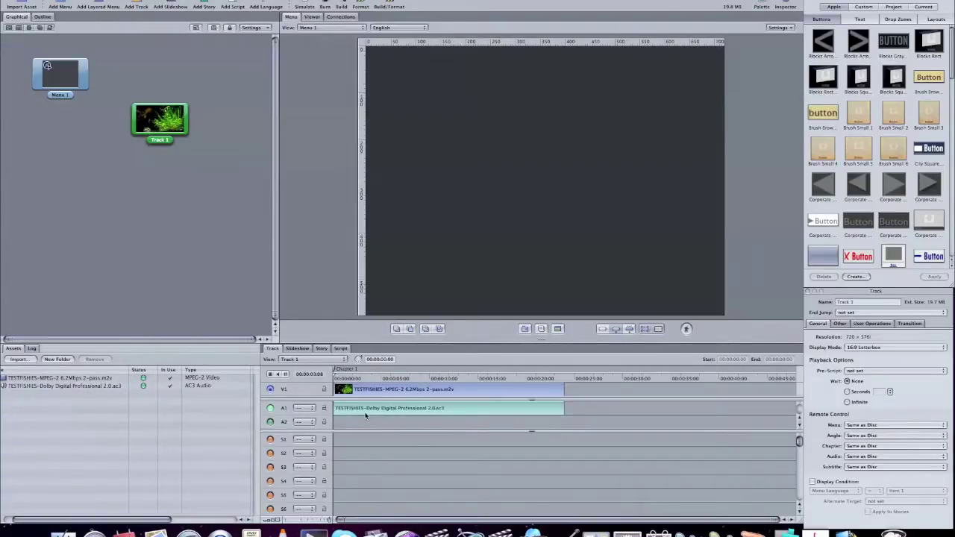
- Add chapter markers 2 through 5 along Track 1's marker bar
left_click(378, 370)
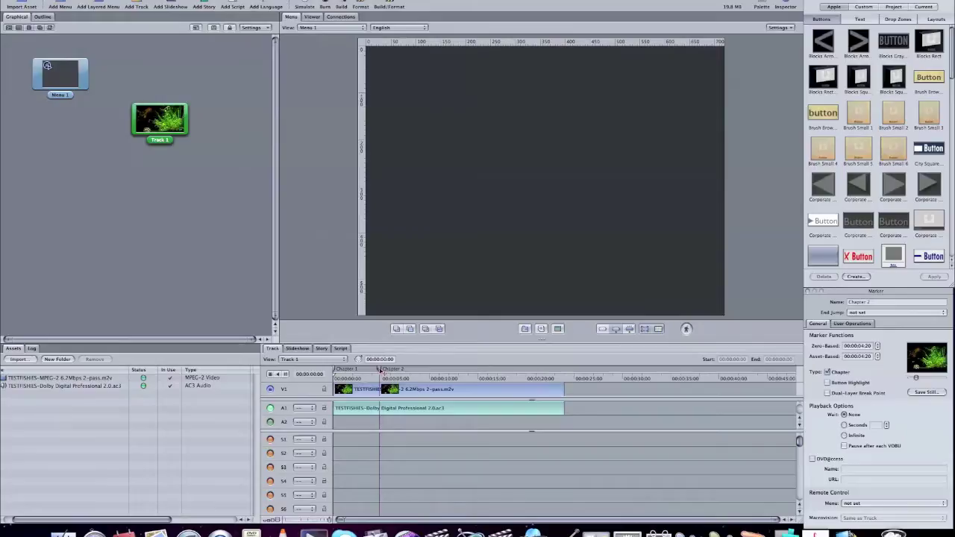
left_click(425, 371)
left_click(472, 371)
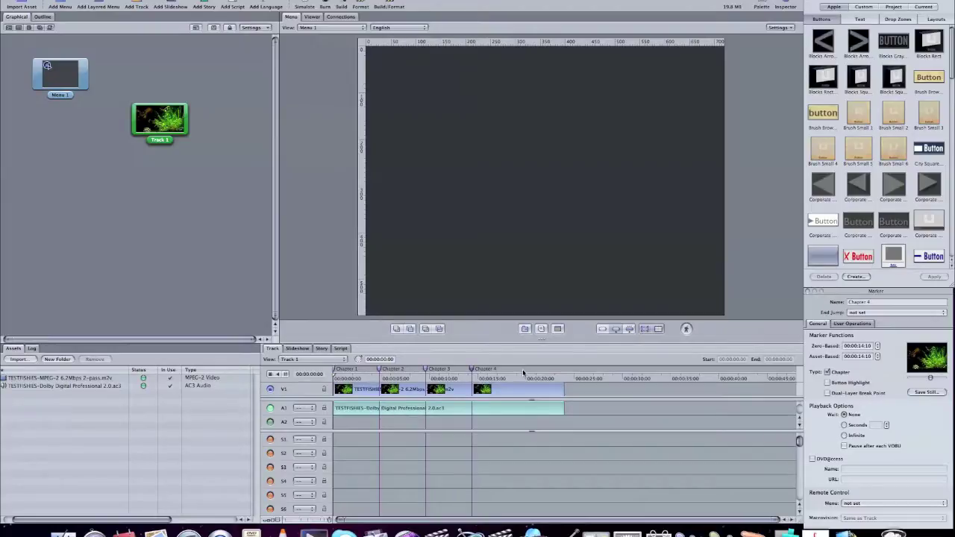
left_click(523, 370)
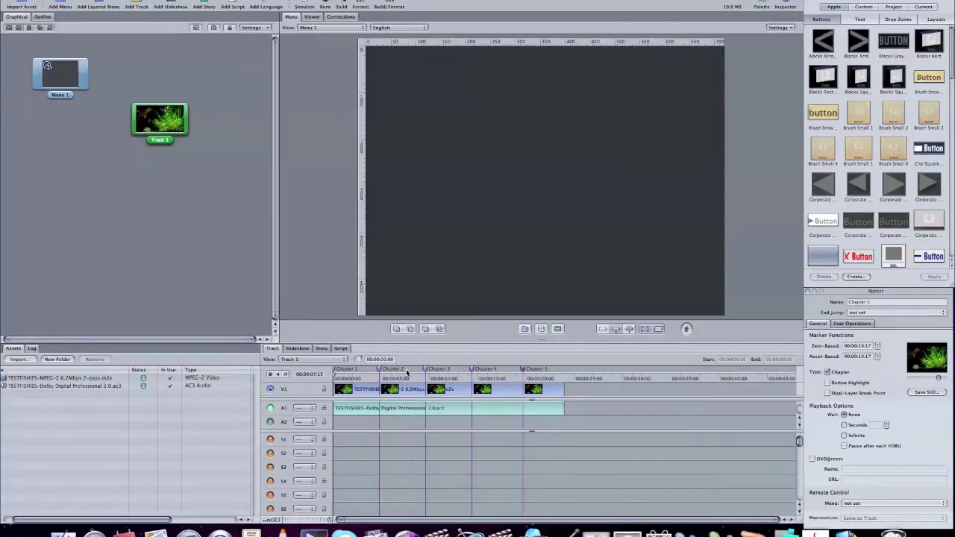
- Delete the Chapter 5 and Chapter 4 markers, leaving three chapters
right_click(523, 370)
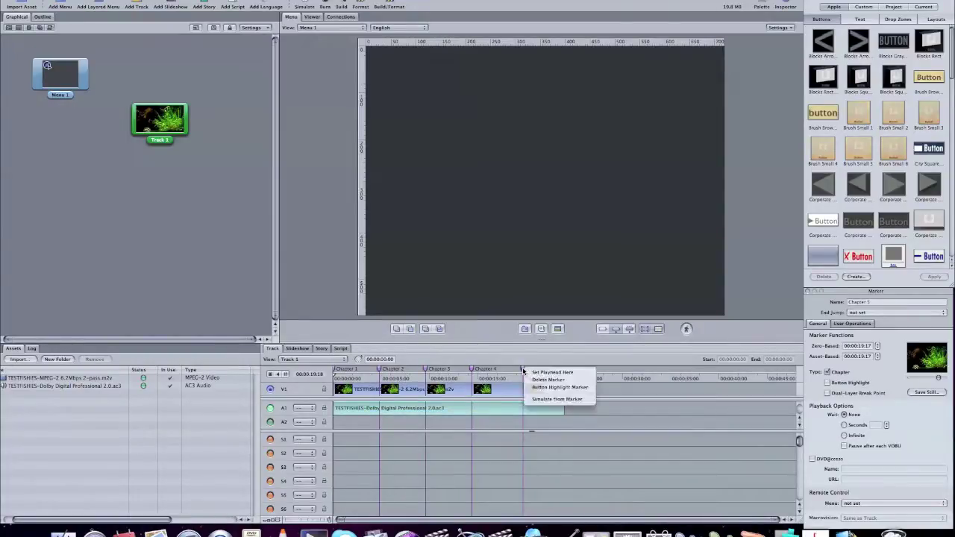
left_click(547, 380)
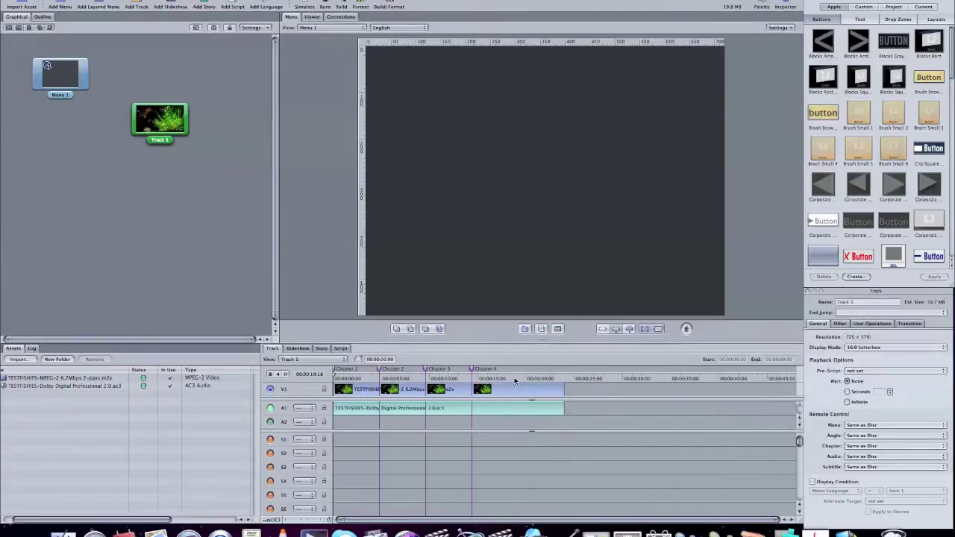
right_click(474, 369)
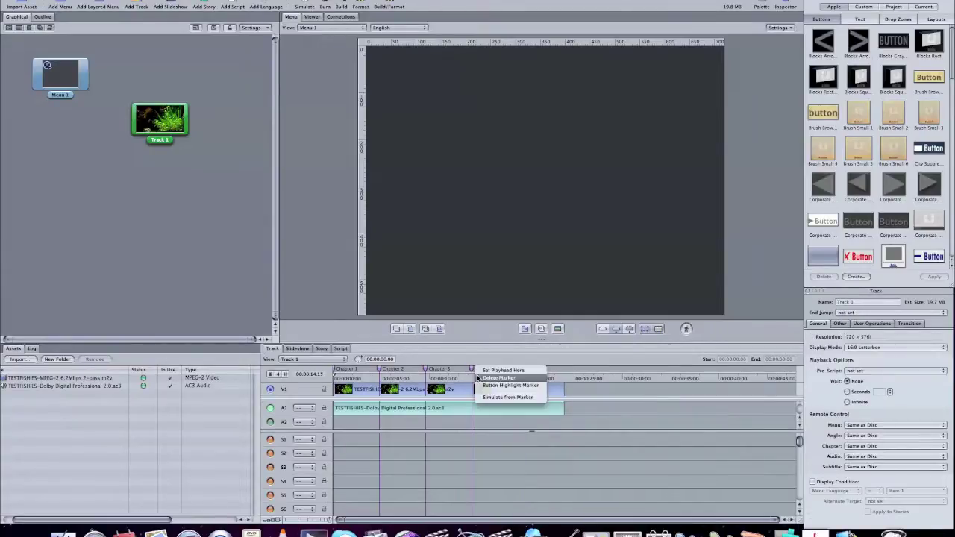
left_click(479, 379)
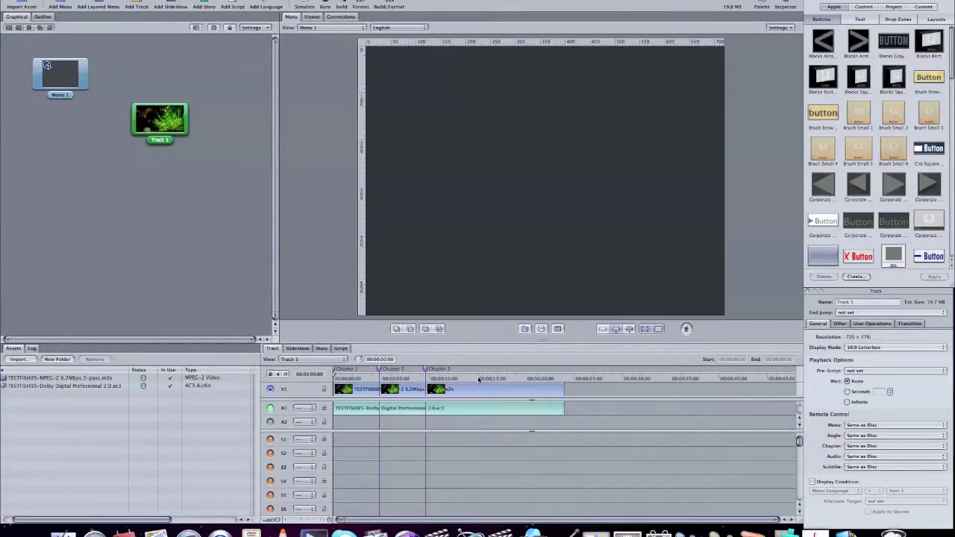
left_click(147, 215)
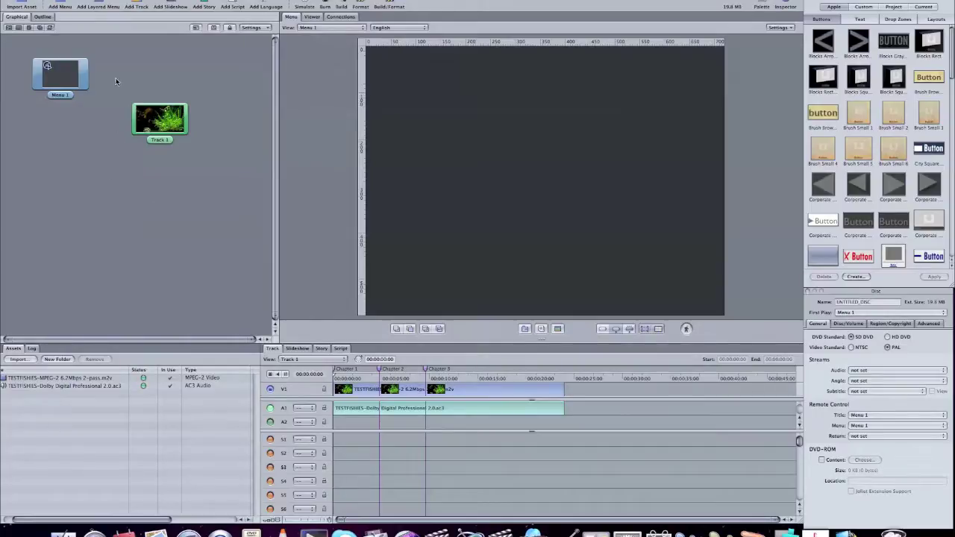
- Check Track 1's settings, then set Menu 1's display mode to 16:9 Letterbox
left_click_drag(83, 80, 83, 110)
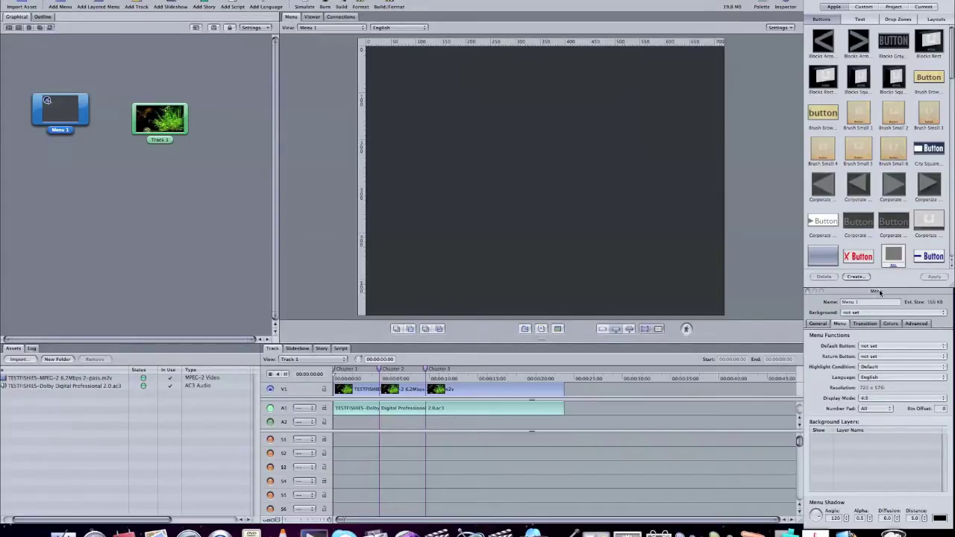
left_click(168, 127)
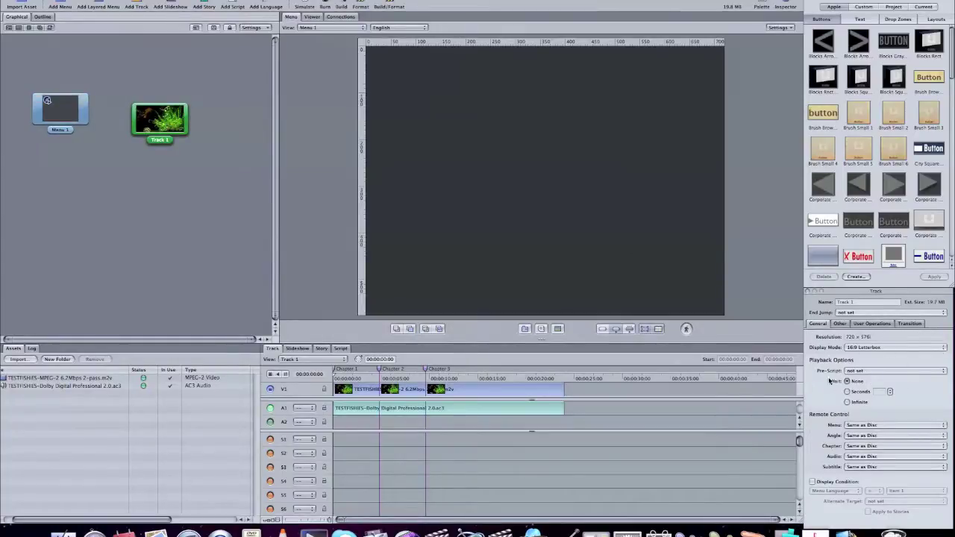
left_click(73, 112)
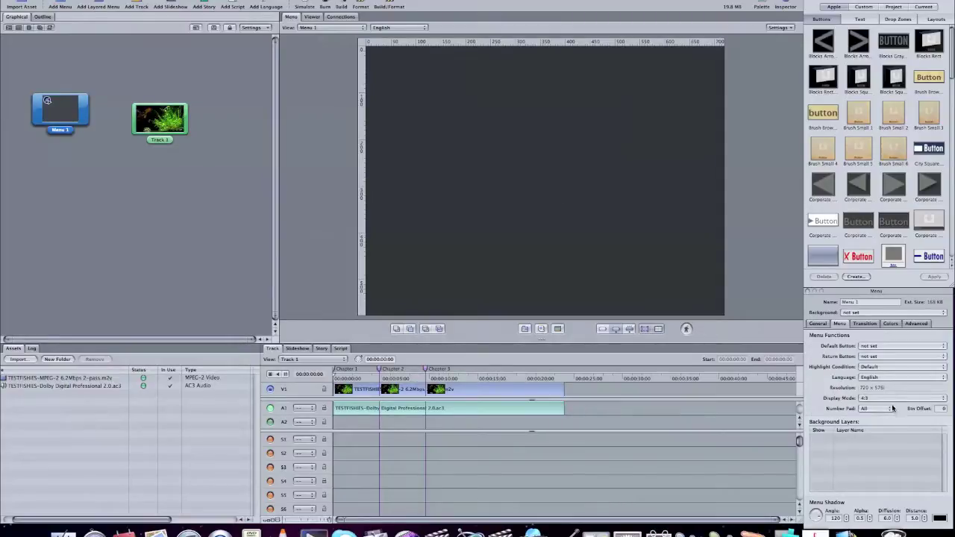
left_click(892, 399)
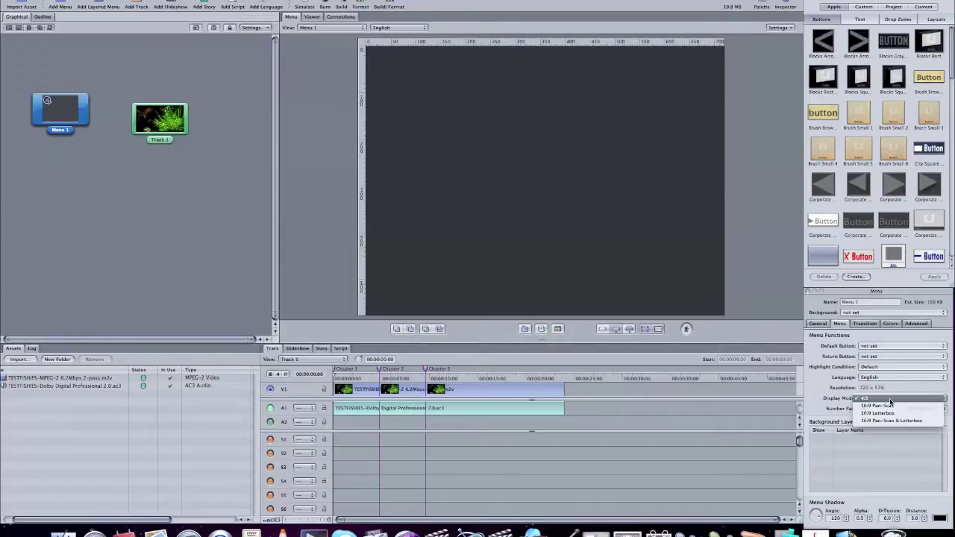
left_click(880, 412)
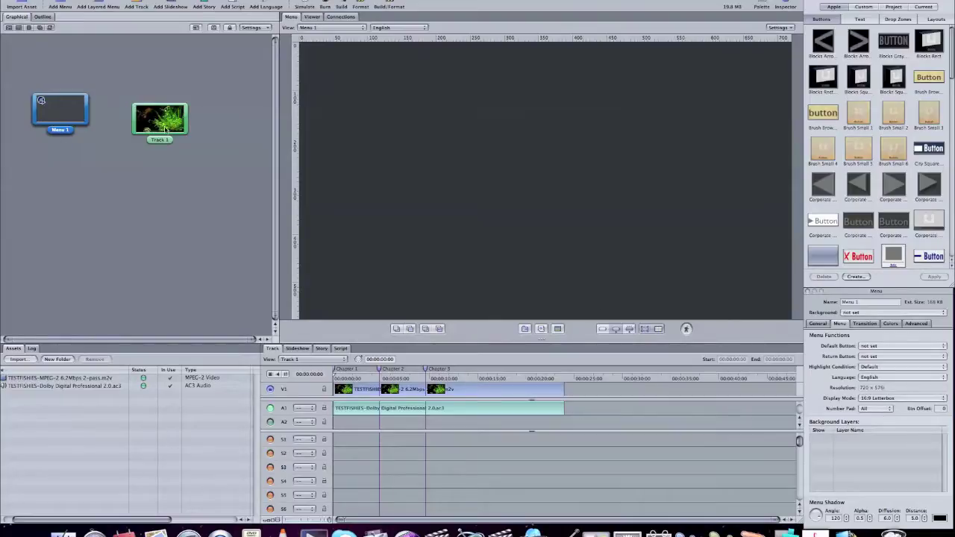
- Select Menu 1 and browse the Palette's button style groups, settling on Apple's styles
left_click_drag(165, 125, 159, 121)
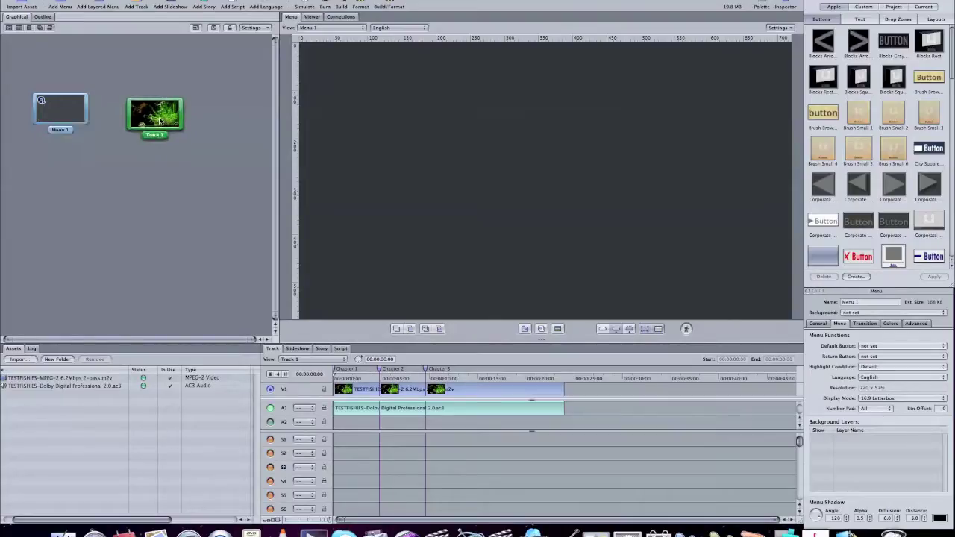
left_click(77, 117)
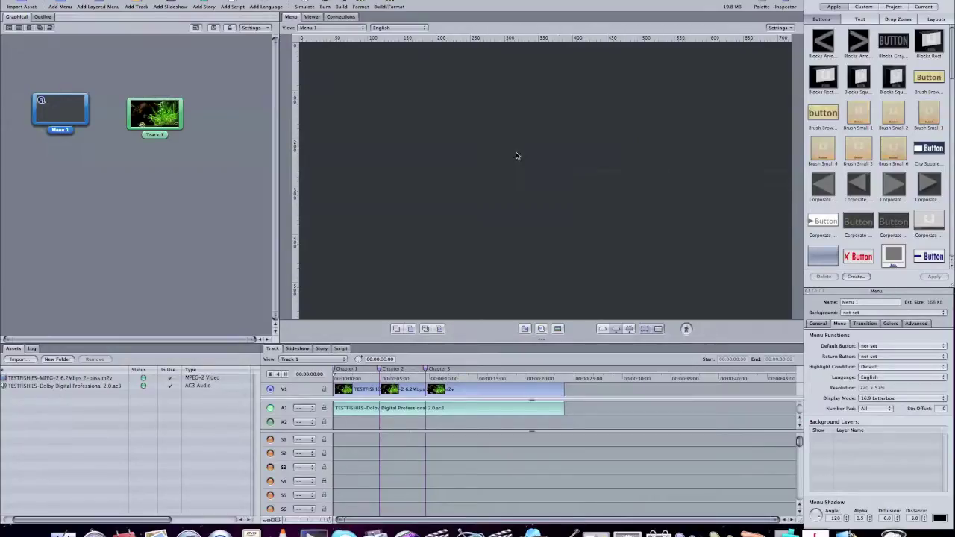
left_click(837, 1)
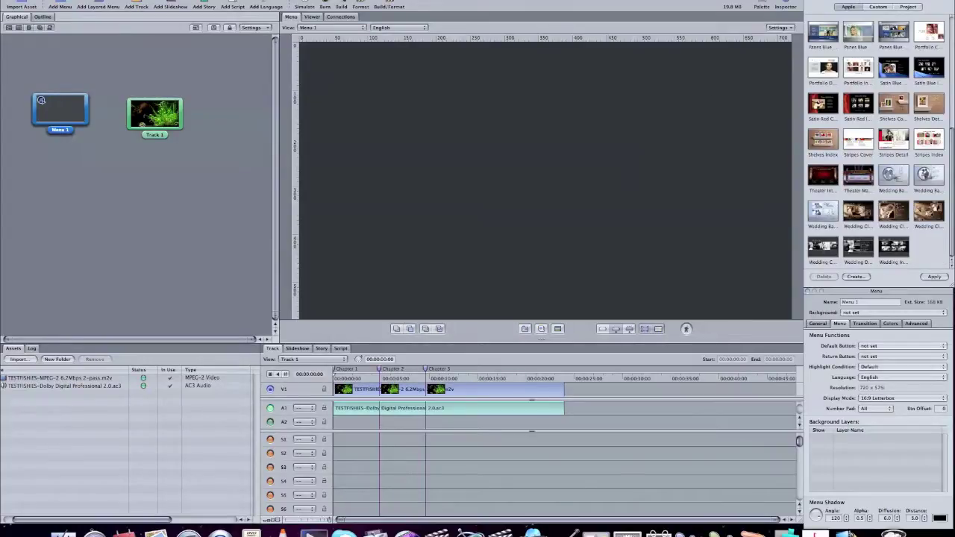
left_click(840, 1)
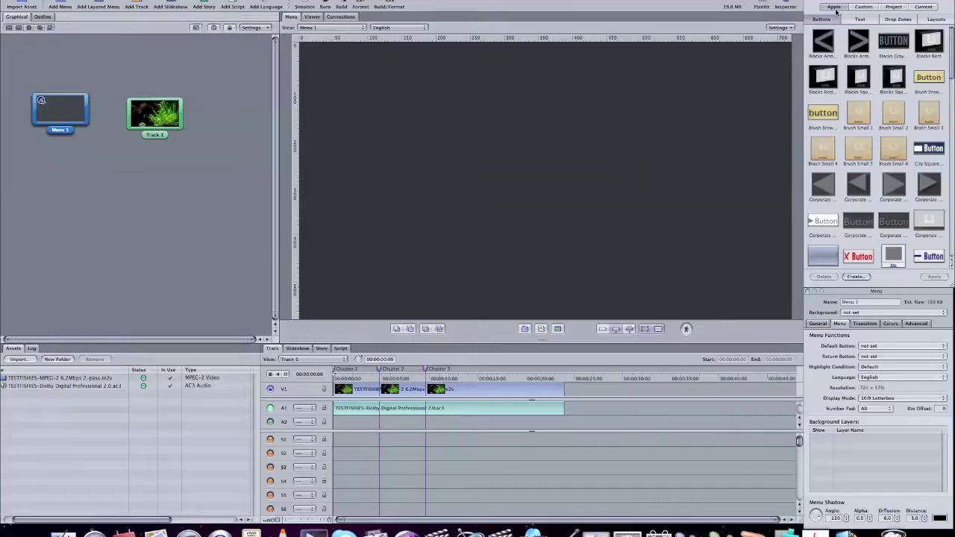
left_click(867, 8)
left_click(887, 9)
left_click(923, 9)
left_click(838, 8)
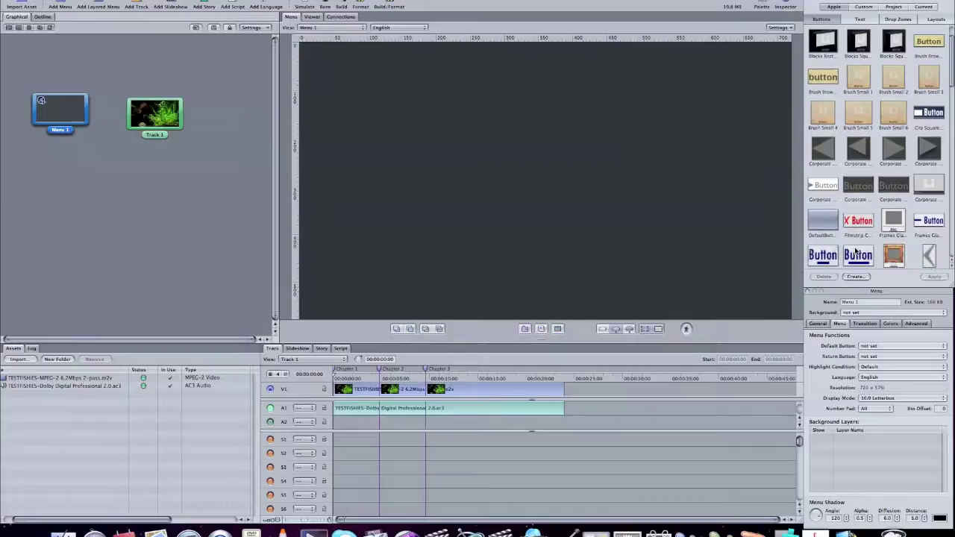
scroll(856, 252, "down", 5)
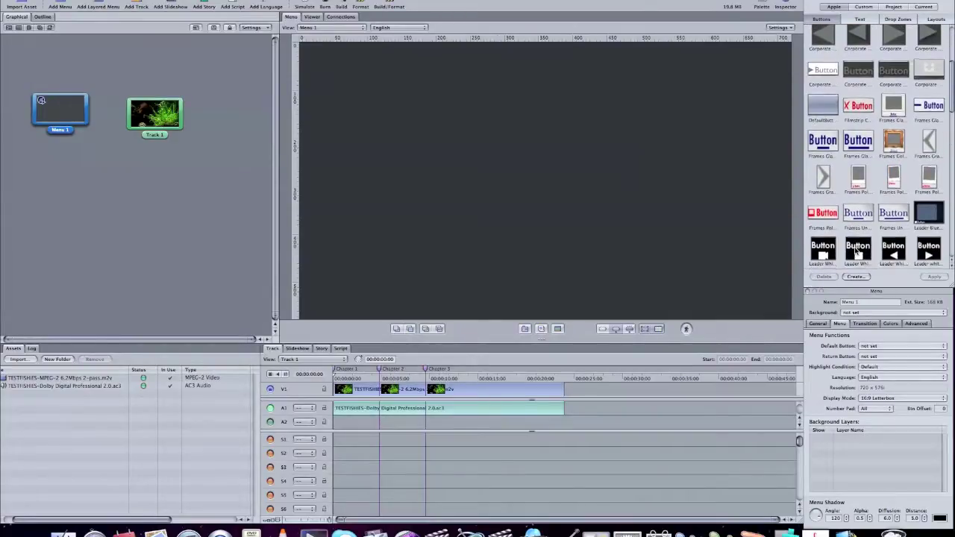
- Drop a framed button style at the centre of Menu 1 and label it PLAY
left_click_drag(859, 136, 569, 188)
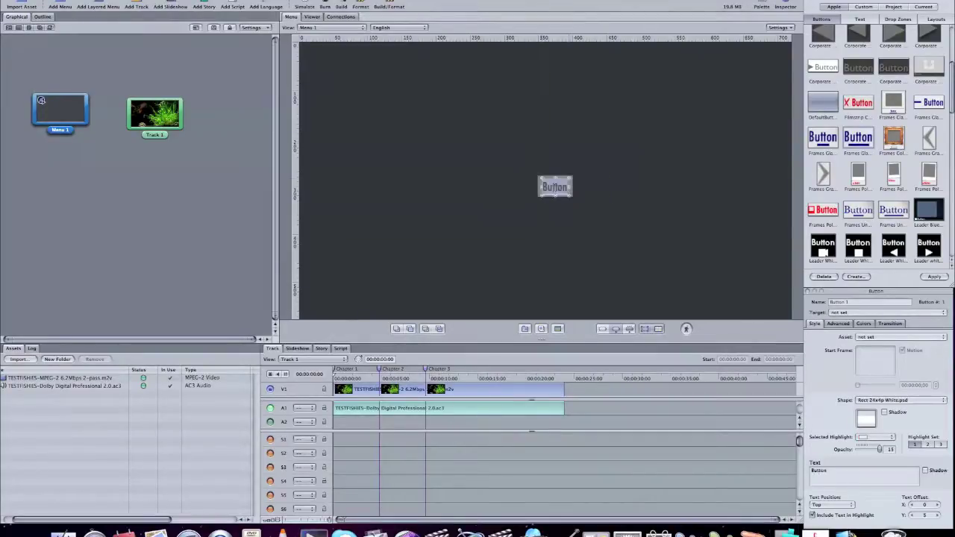
type("PLAY")
left_click(611, 189)
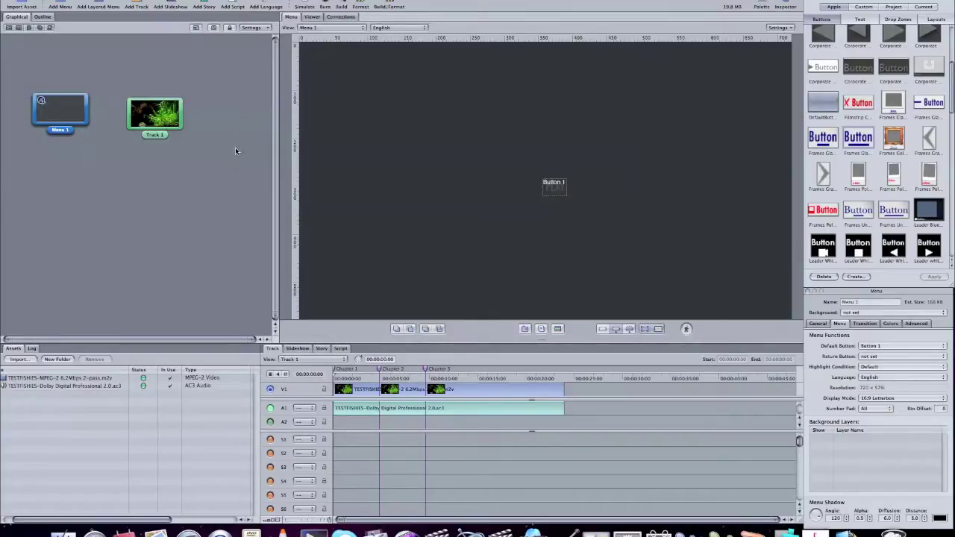
left_click(561, 187)
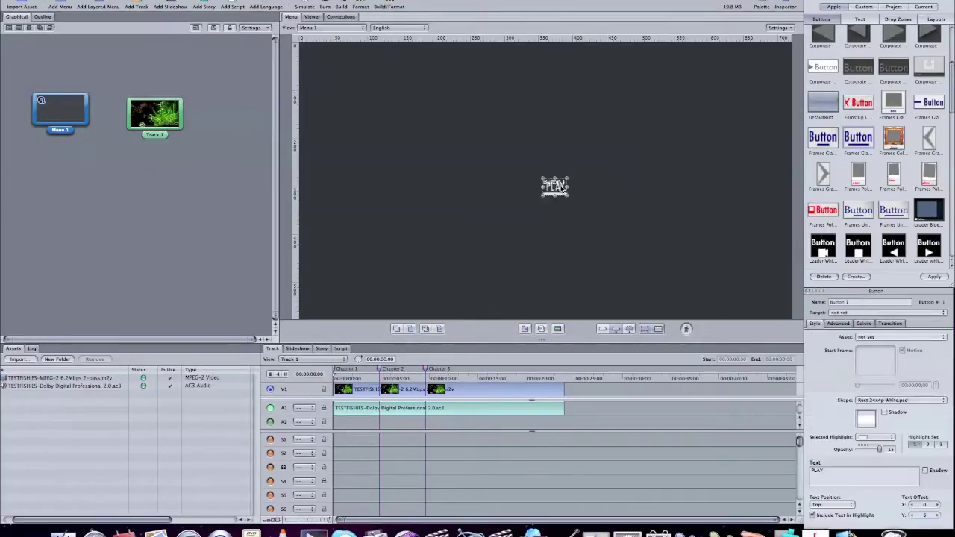
- Set the PLAY button's target to Track 1 [Track] and shift the Track 1 tile right
left_click(838, 314)
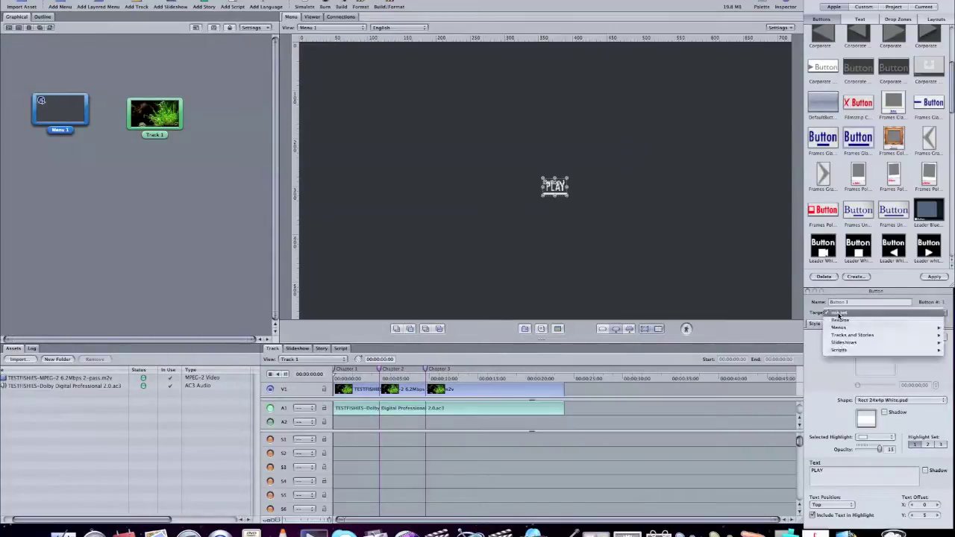
mouse_move(844, 337)
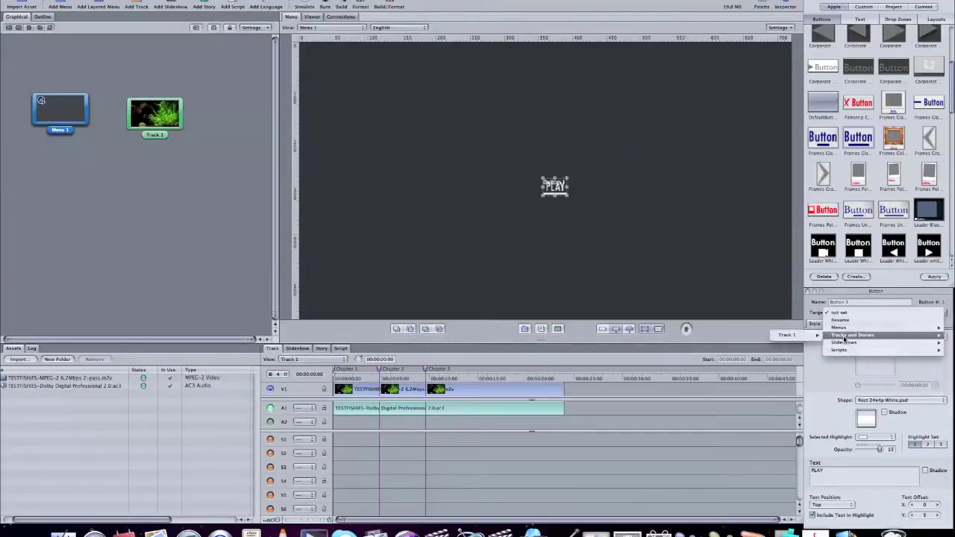
mouse_move(787, 335)
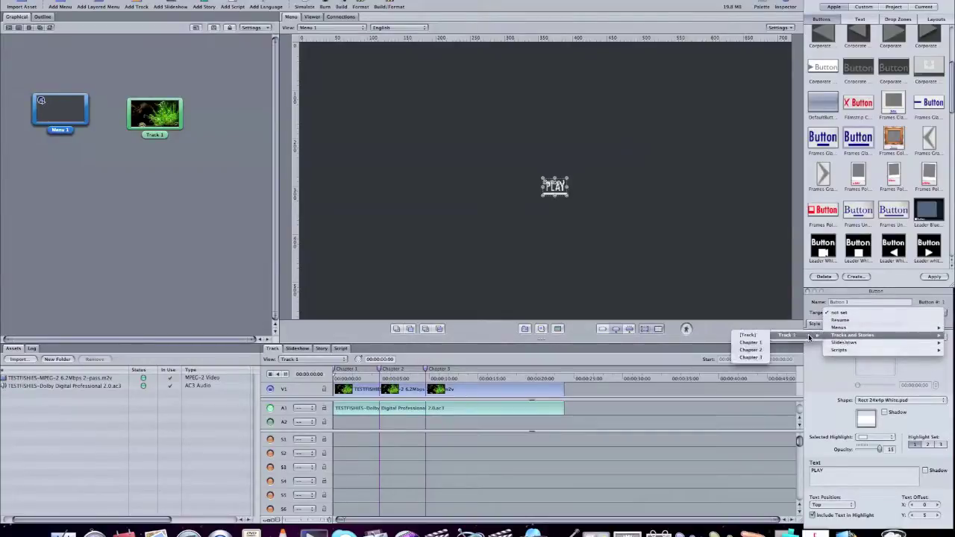
left_click(751, 337)
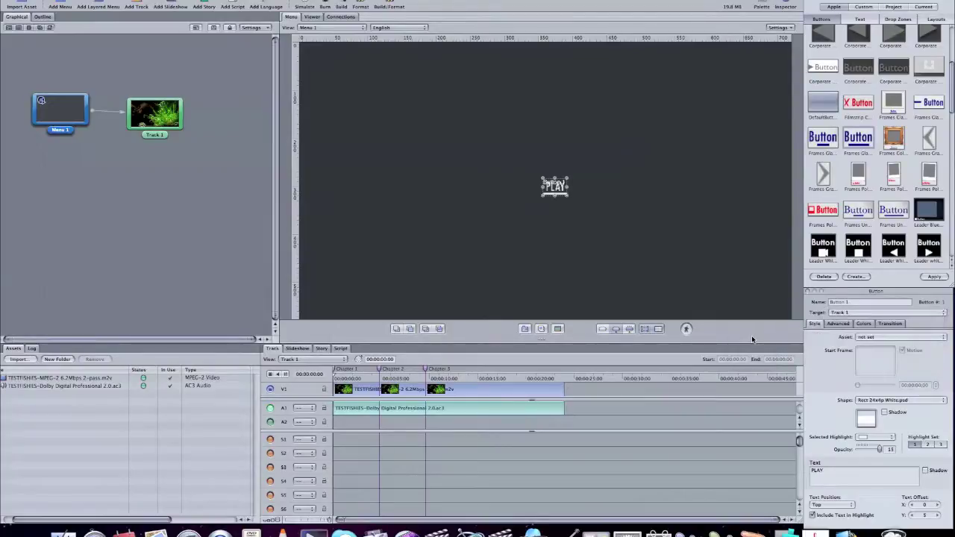
left_click_drag(146, 116, 186, 115)
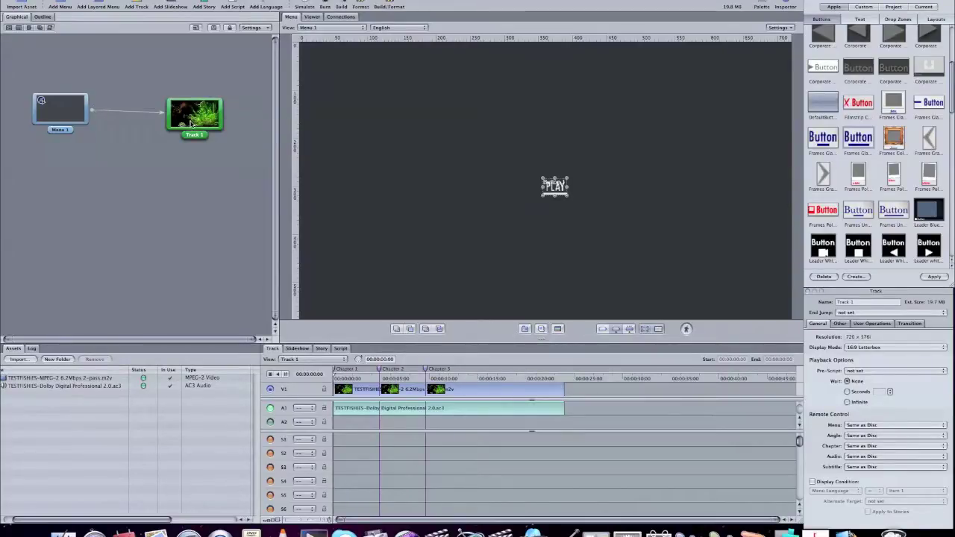
- Set Track 1's End Jump to Menu 1 [Menu] and nudge its tile in the graph
left_click(854, 314)
mouse_move(850, 320)
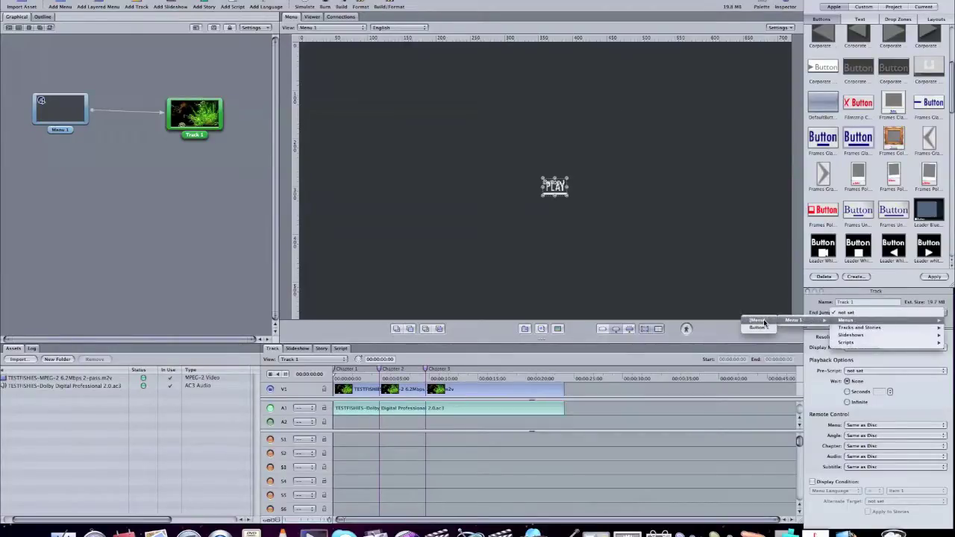
left_click(761, 320)
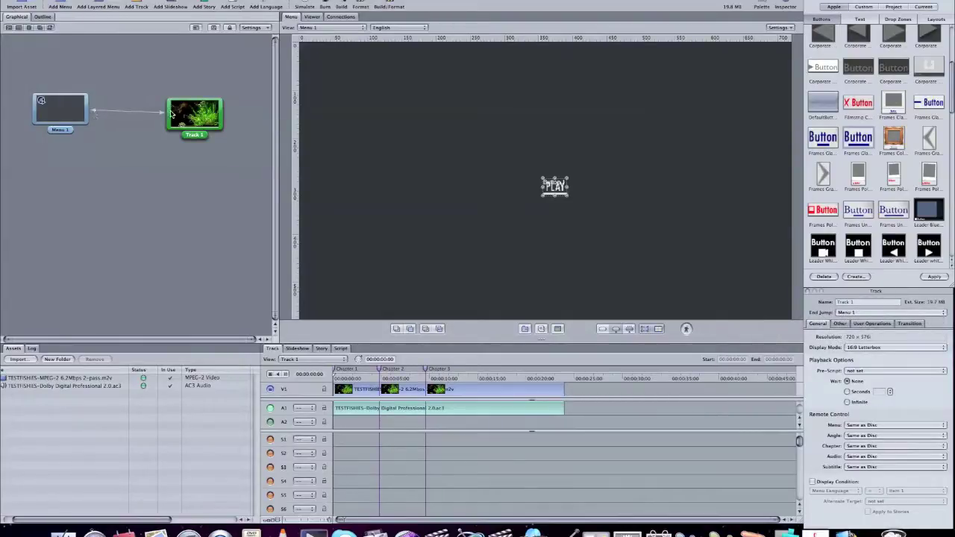
left_click_drag(172, 112, 178, 113)
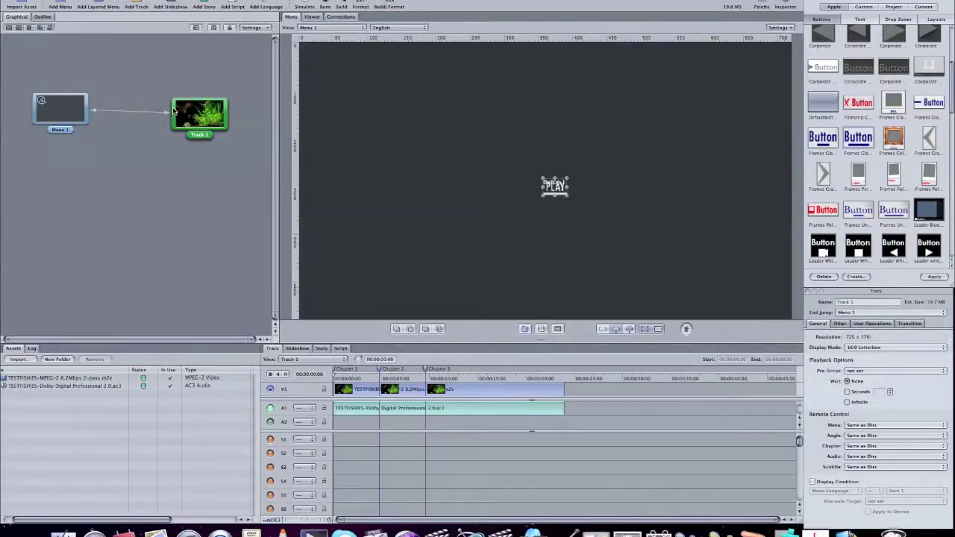
left_click(193, 192)
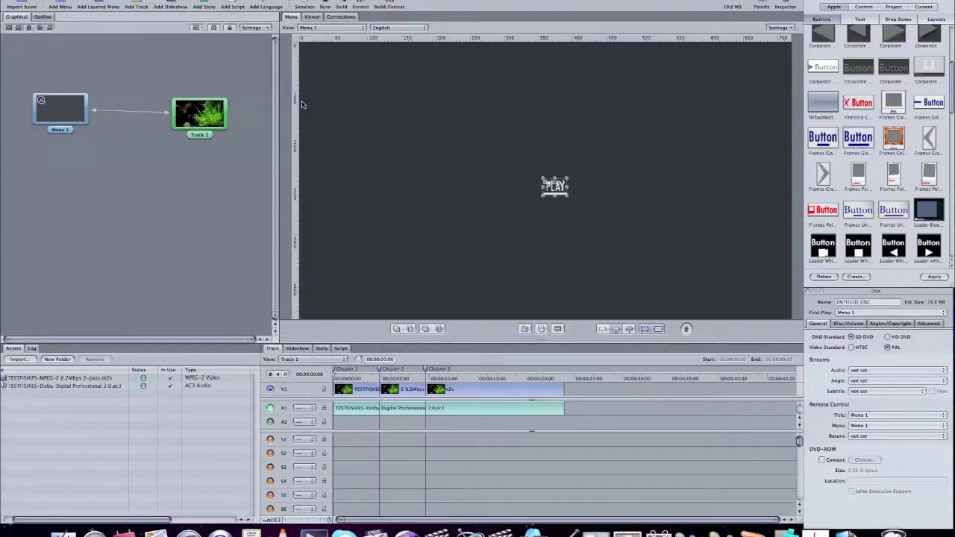
- Simulate the disc in 16:9 display mode and press PLAY to watch the fish video
left_click(305, 3)
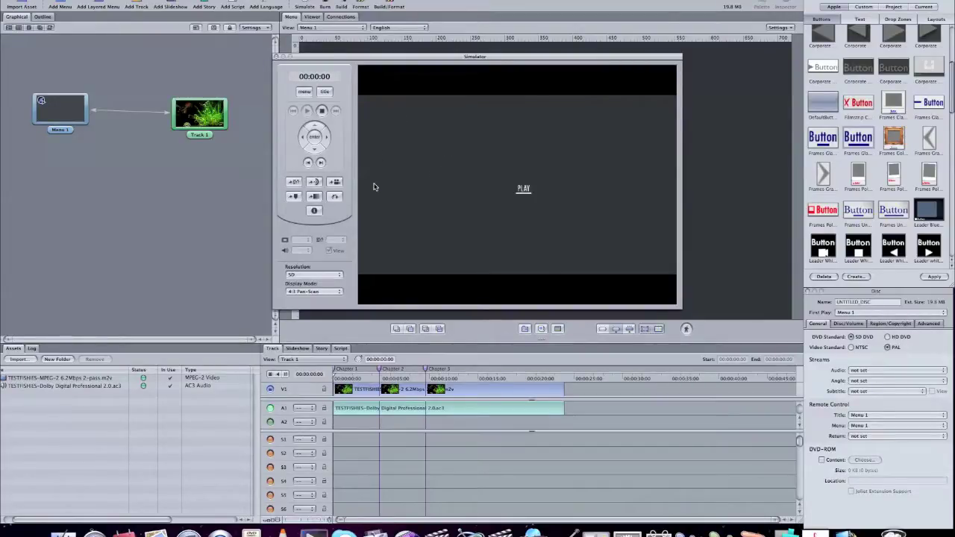
left_click(331, 293)
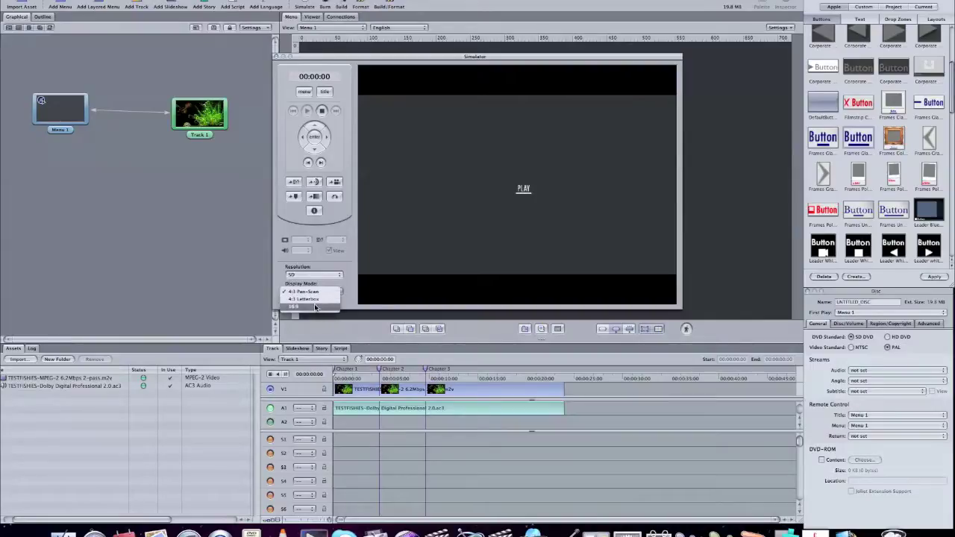
left_click(315, 307)
left_click_drag(529, 49, 446, 54)
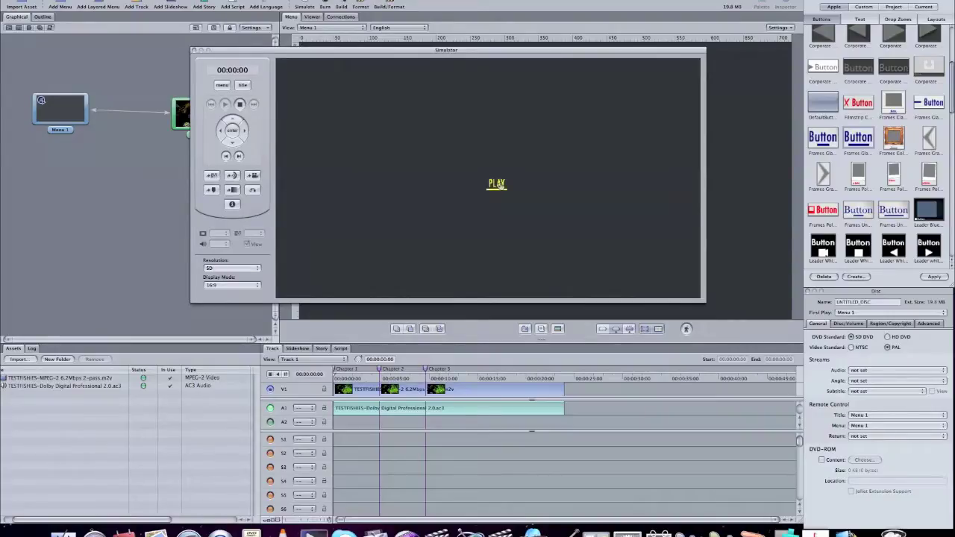
left_click(499, 185)
key("XF86AudioLowerVolume")
- Close the disc preview and add a Futura text object above the PLAY button
left_click(193, 50)
left_click(559, 147)
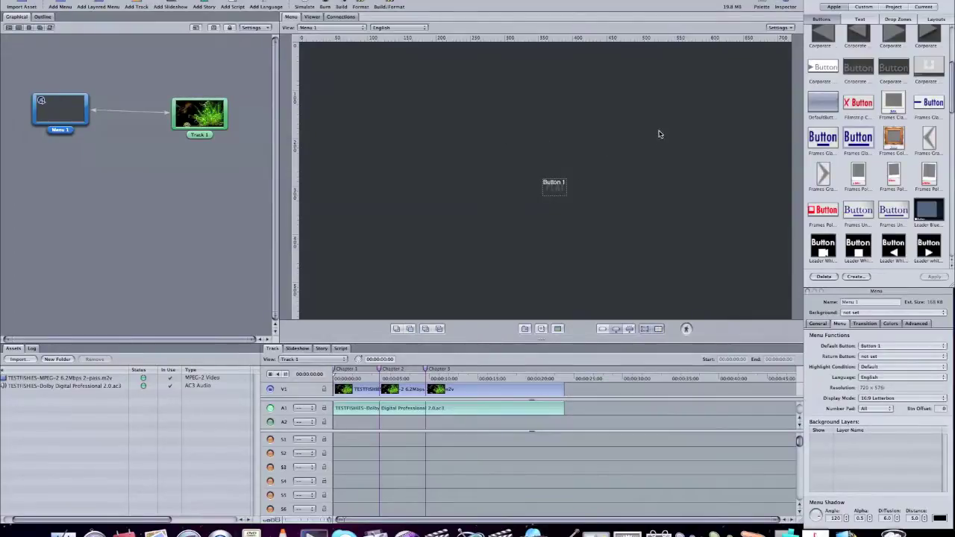
left_click(861, 19)
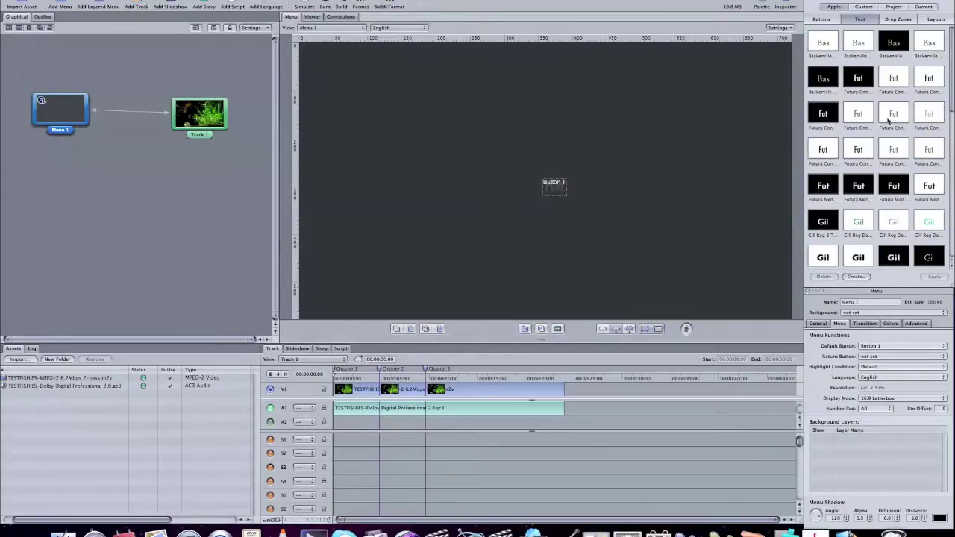
left_click_drag(857, 78, 524, 114)
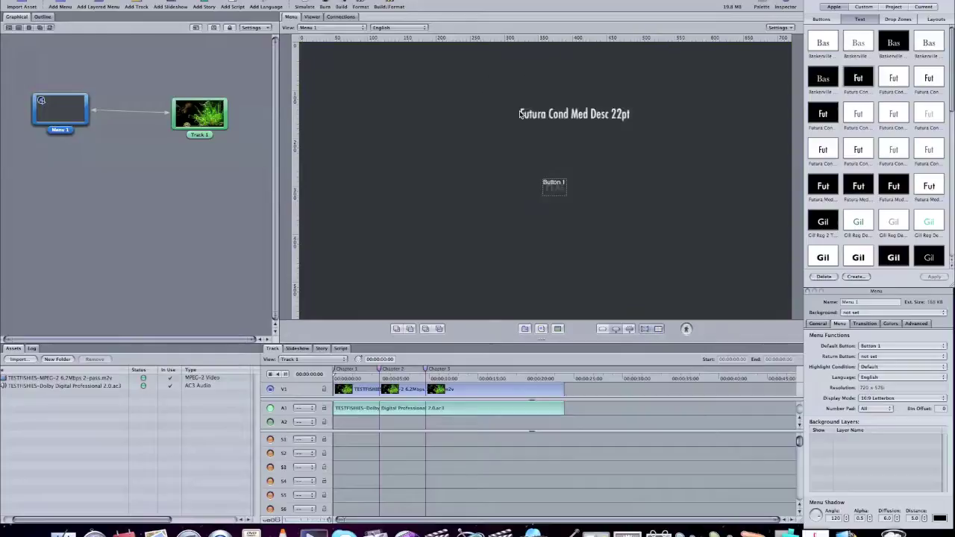
- Change the text to 'Fishies Swimming' and nudge the title slightly higher
left_click(581, 114)
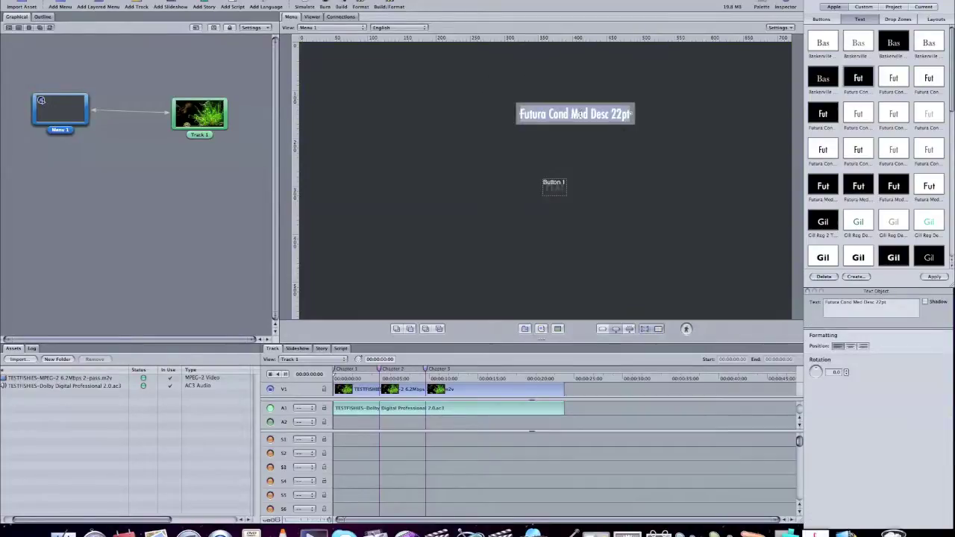
type("Fishie")
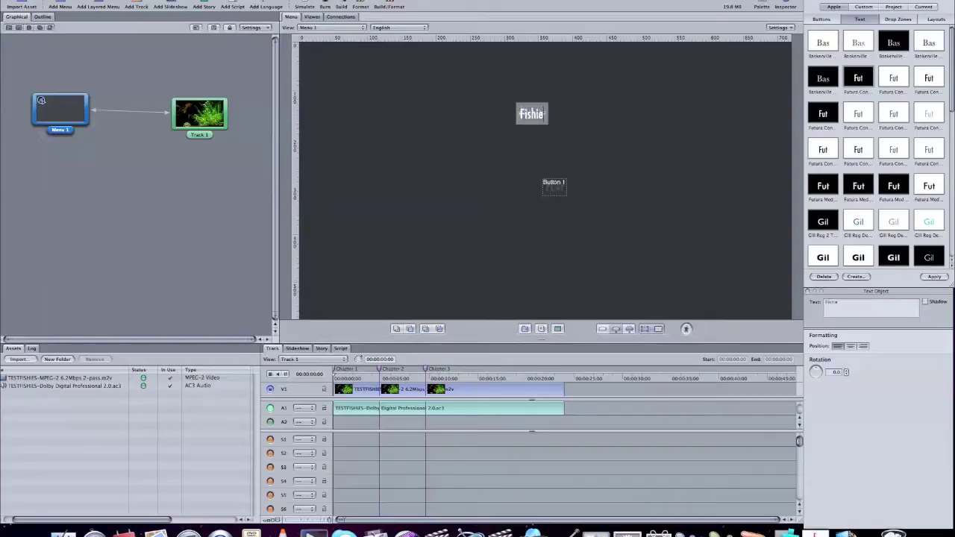
type("s Swimming")
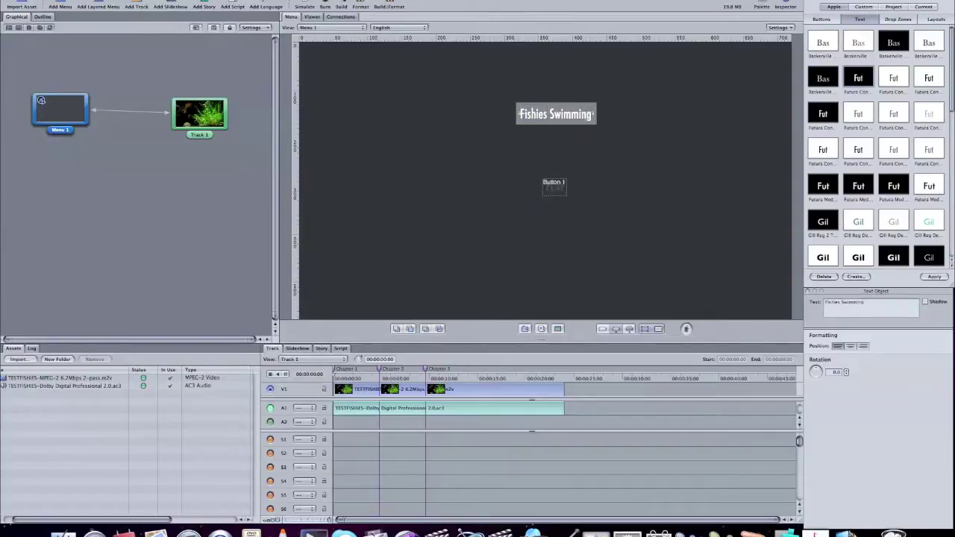
left_click(654, 157)
left_click_drag(562, 115, 561, 108)
- Open the Fonts window for the Fishies Swimming title from its context menu
right_click(561, 110)
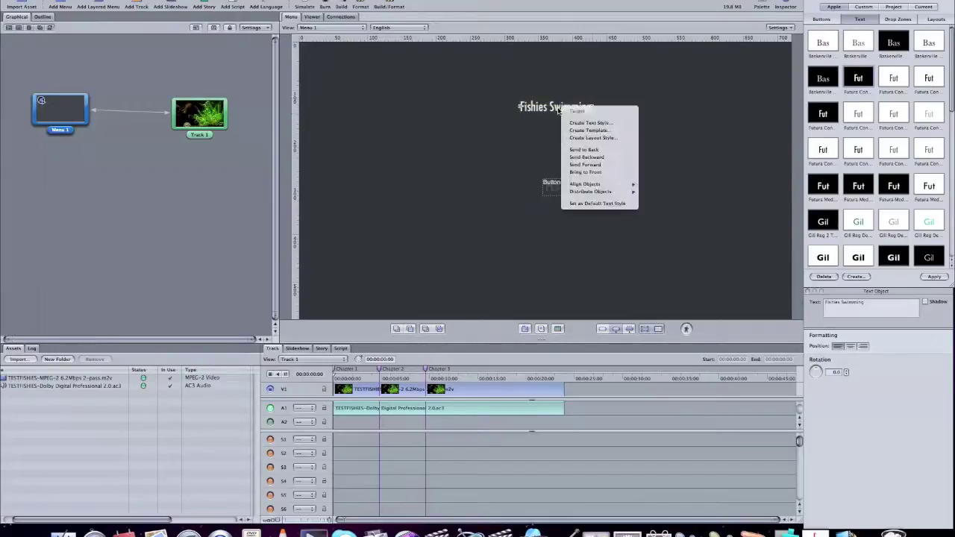
left_click(558, 110)
right_click(558, 109)
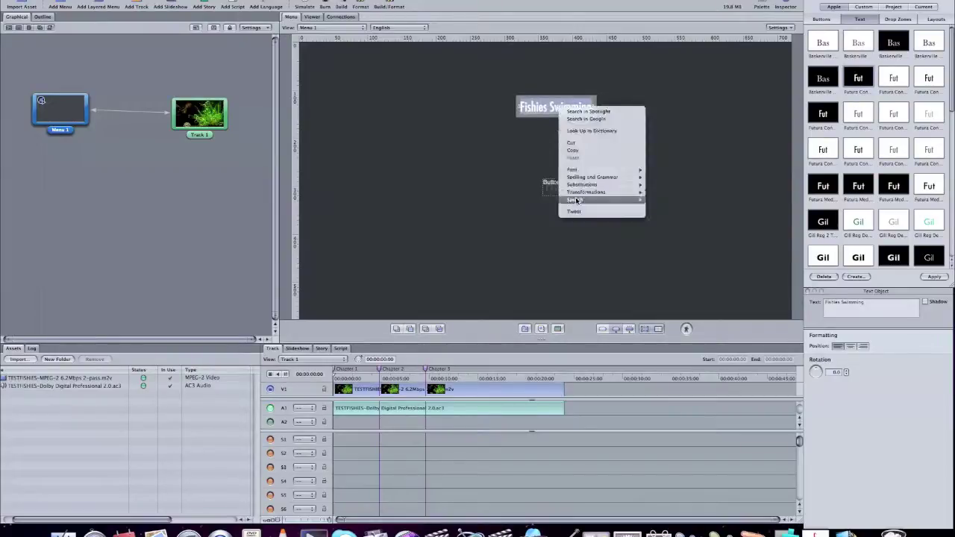
left_click(544, 75)
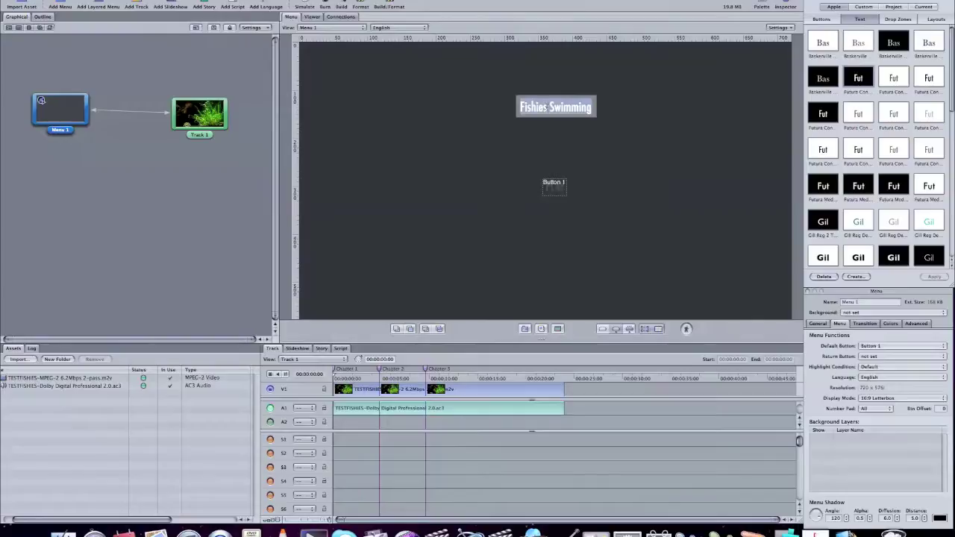
left_click(579, 107)
right_click(577, 106)
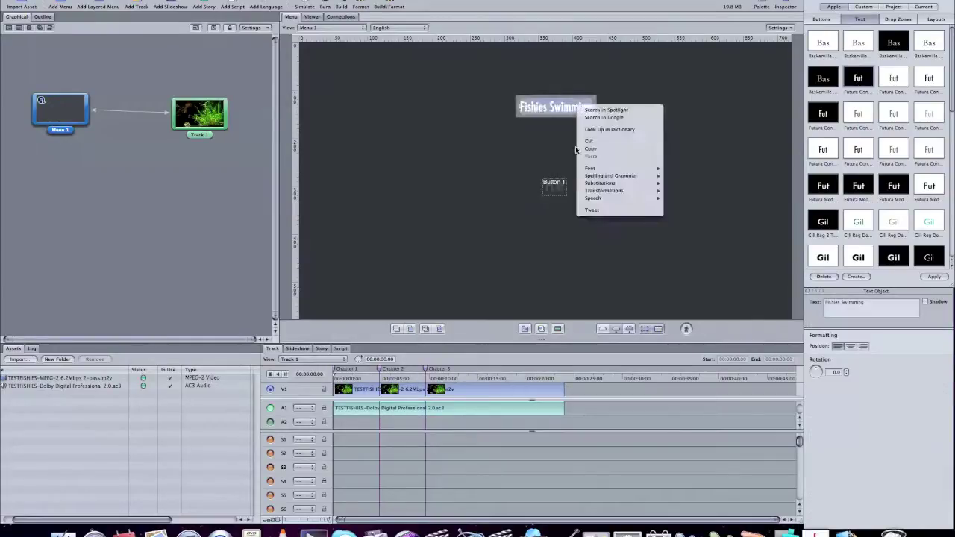
mouse_move(599, 171)
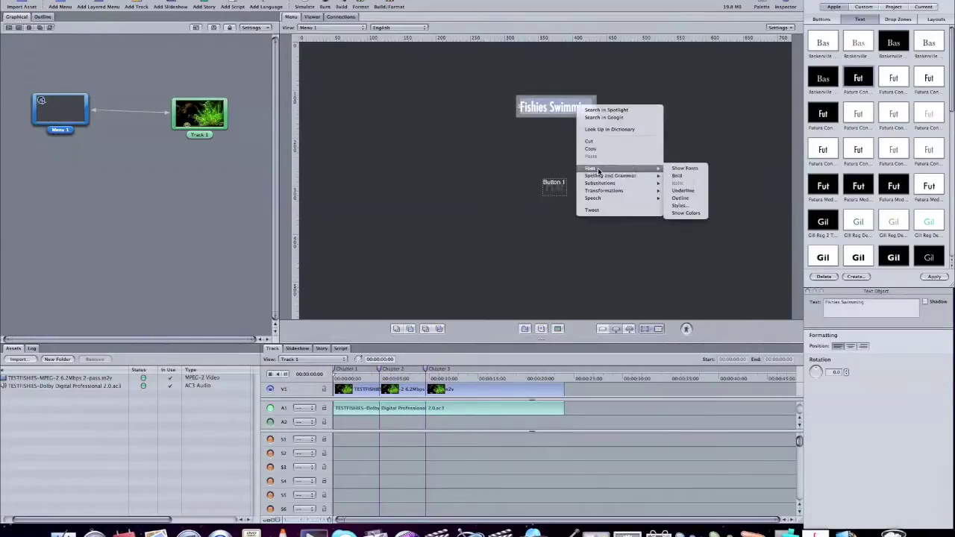
left_click(695, 170)
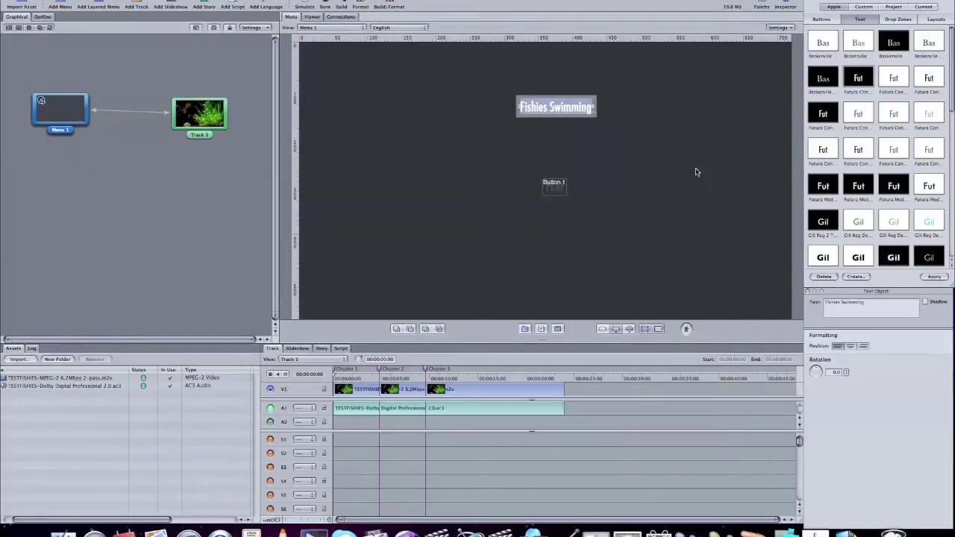
left_click_drag(723, 256, 678, 87)
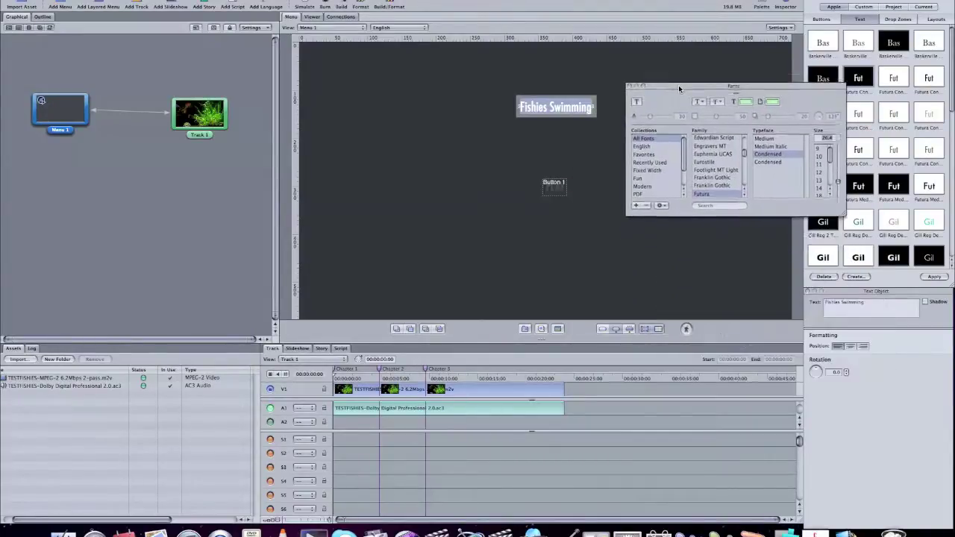
- Set the title to Futura Medium at size 16 and close the Fonts window
left_click(703, 161)
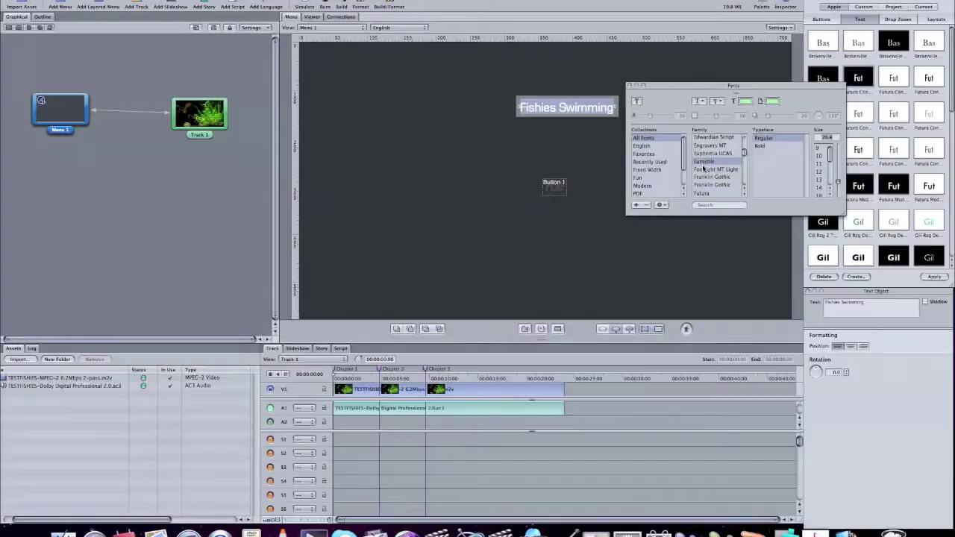
left_click(703, 170)
scroll(744, 190, "down", 2)
left_click(703, 179)
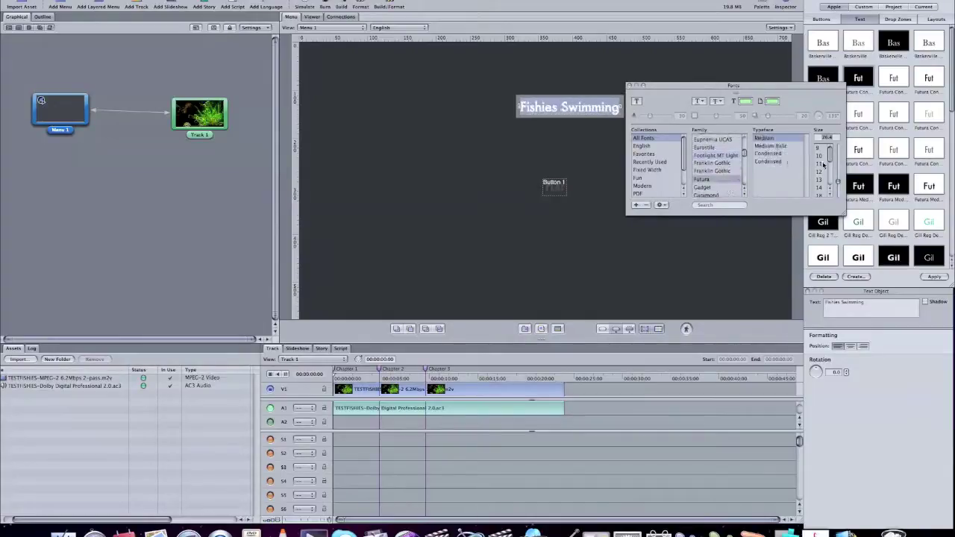
left_click(821, 164)
left_click(819, 179)
left_click(819, 187)
left_click(821, 195)
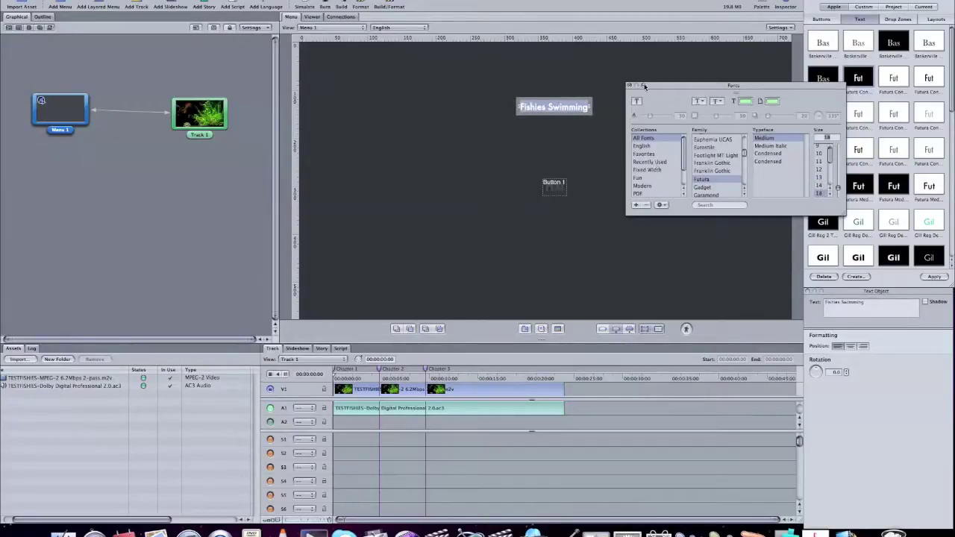
left_click(630, 85)
left_click(627, 104)
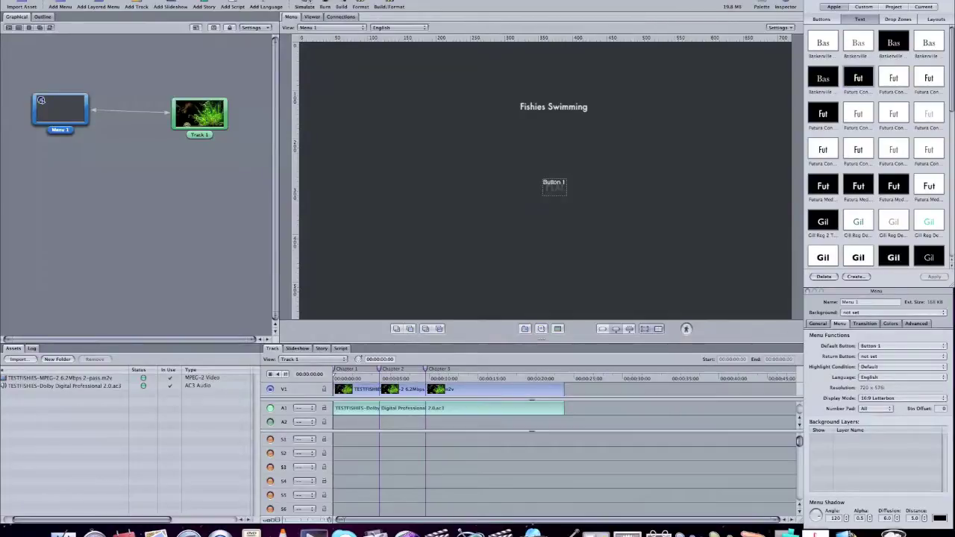
key("super+alt+0")
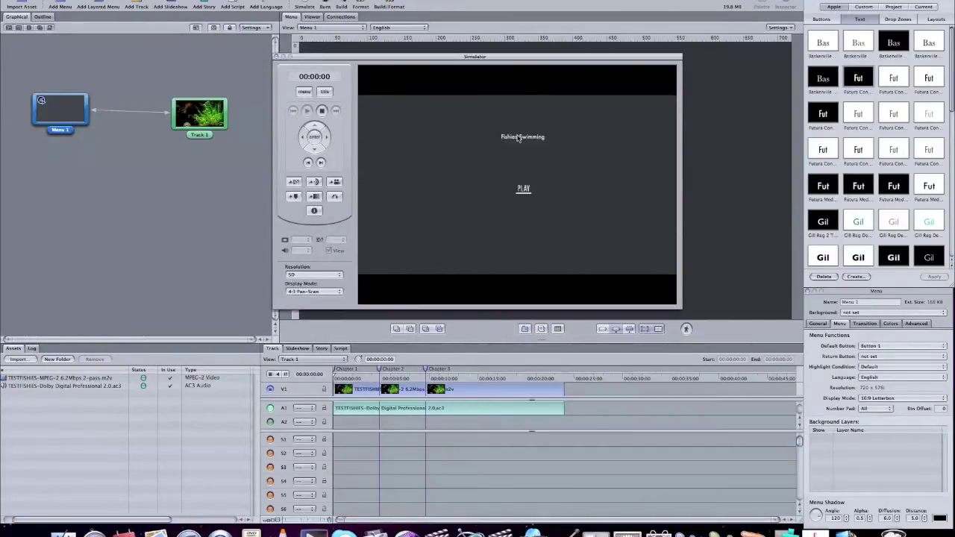
left_click(319, 290)
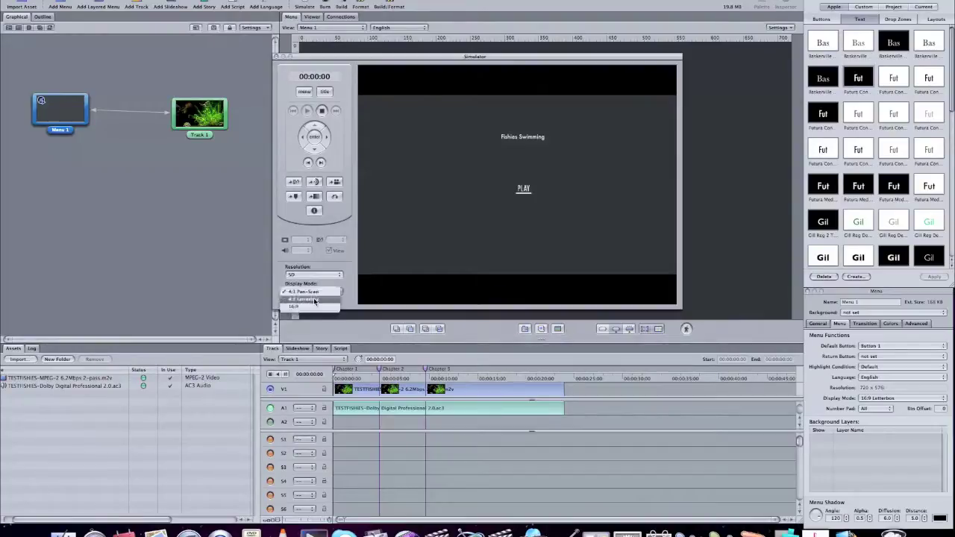
left_click(306, 307)
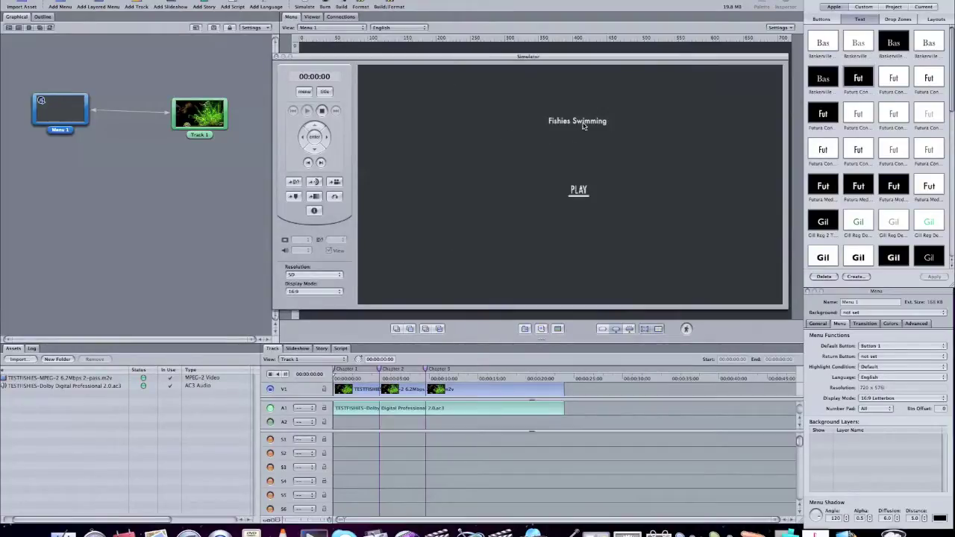
left_click(276, 58)
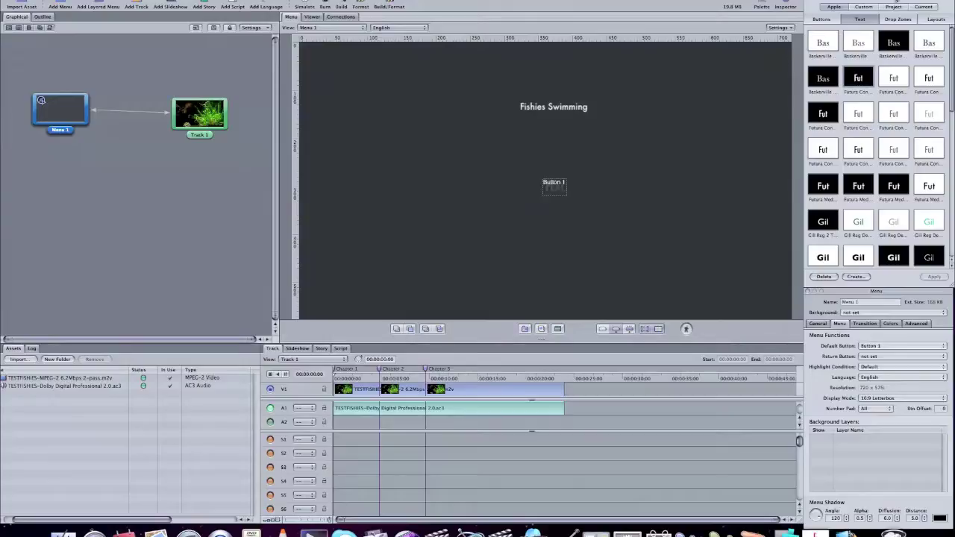
- Browse the palette's stills and templates, and delete an extra Button 2 drawn on the menu
left_click(906, 1)
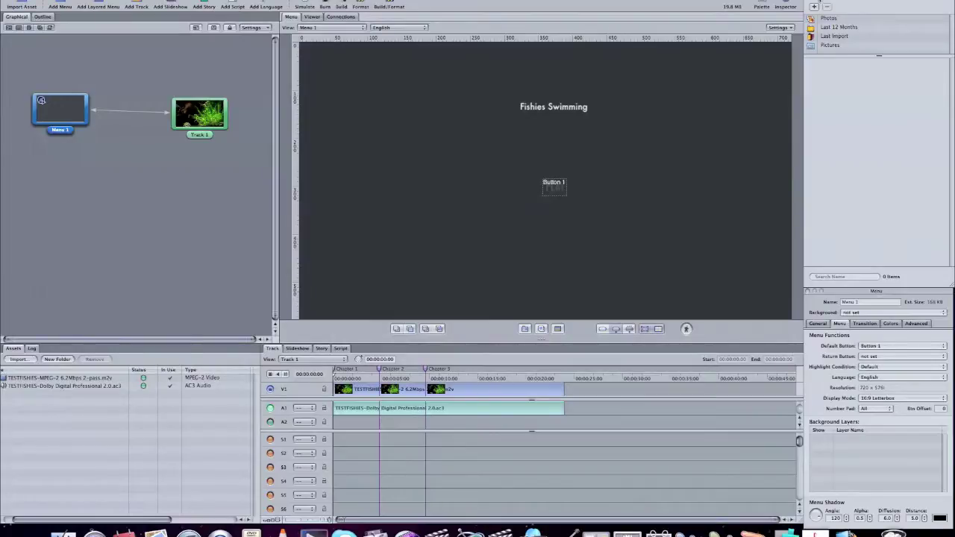
left_click(821, 1)
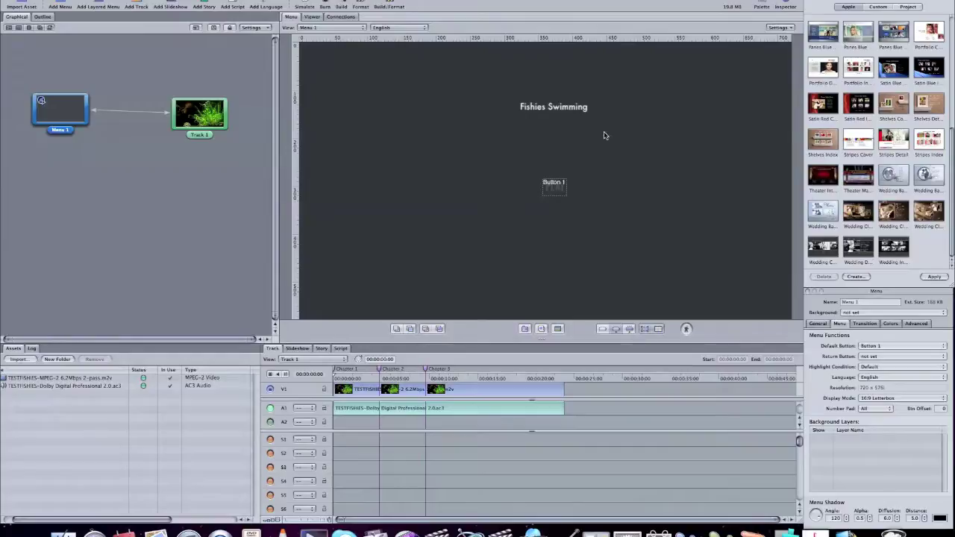
left_click_drag(660, 80, 738, 98)
key("Delete")
- Delete the Fishies Swimming title and Button 1, then apply the Satin Blue template
left_click(552, 110)
key("Delete")
left_click(559, 191)
key("Delete")
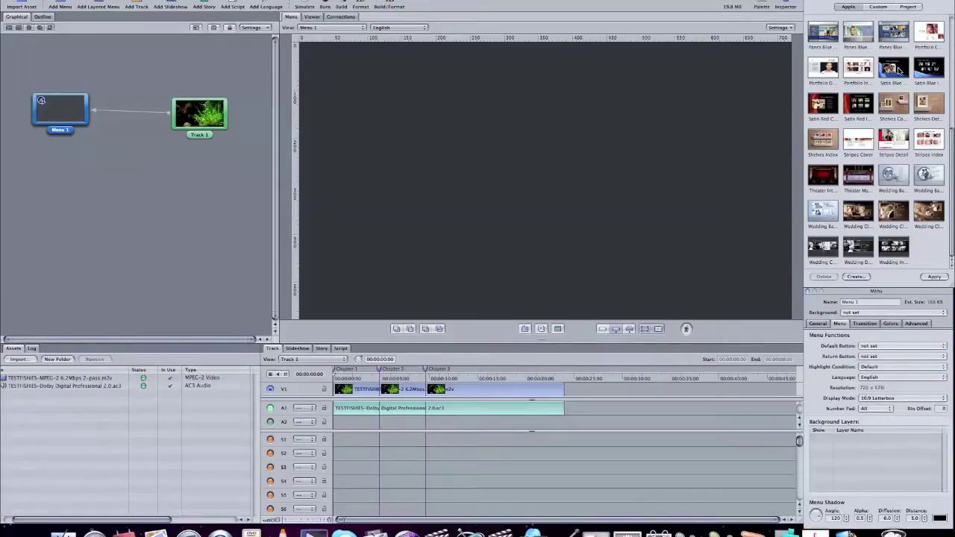
left_click_drag(893, 68, 529, 165)
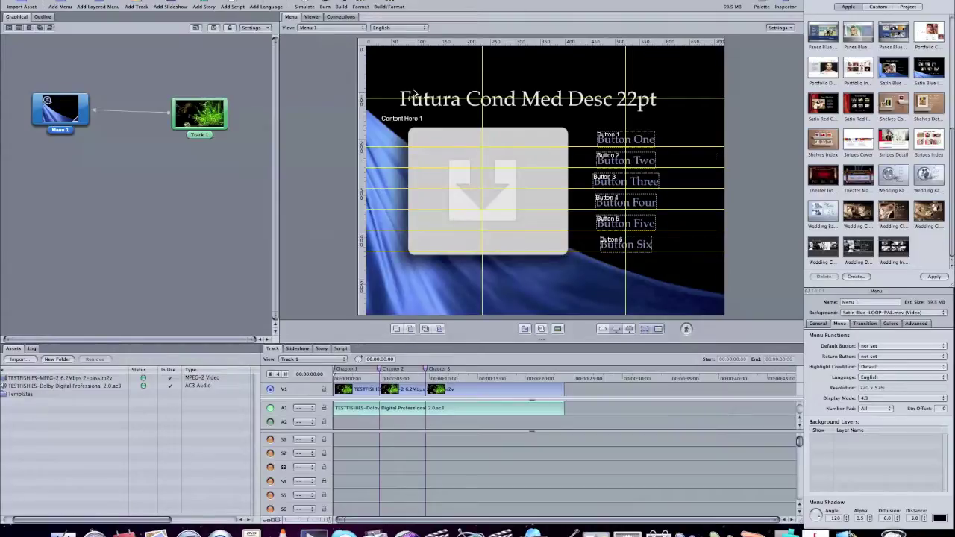
- Preview the Satin Blue menu in the Simulator, then revert to the plain menu with PLAY
left_click(307, 3)
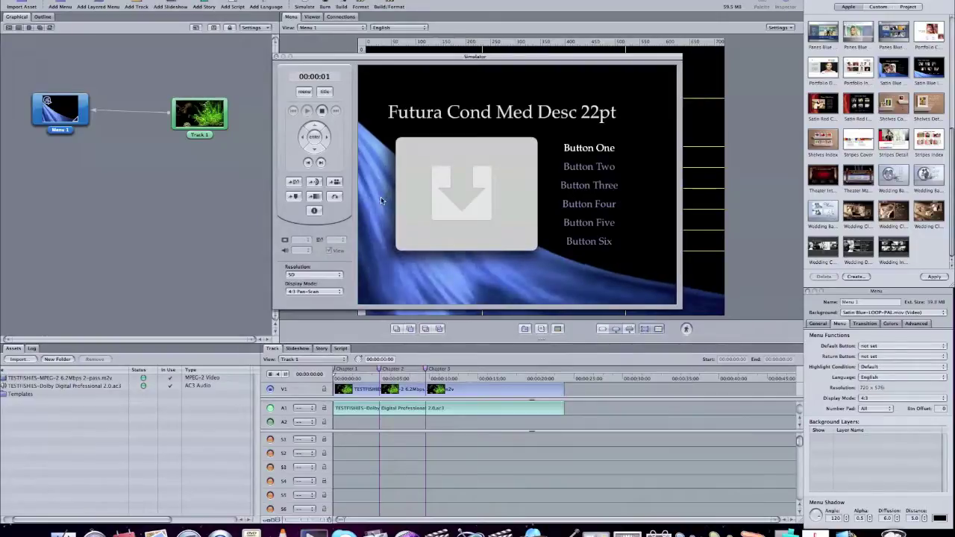
left_click(276, 56)
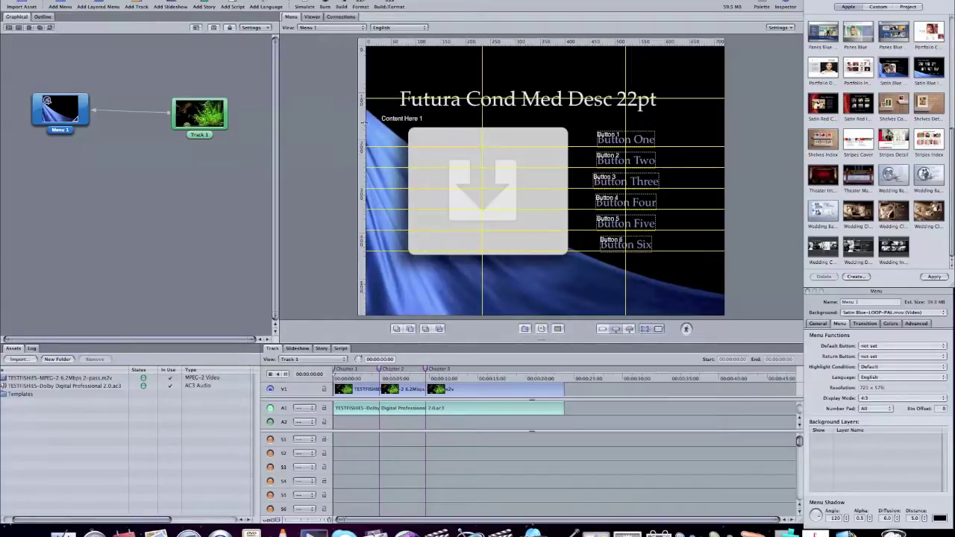
left_click_drag(363, 121, 363, 123)
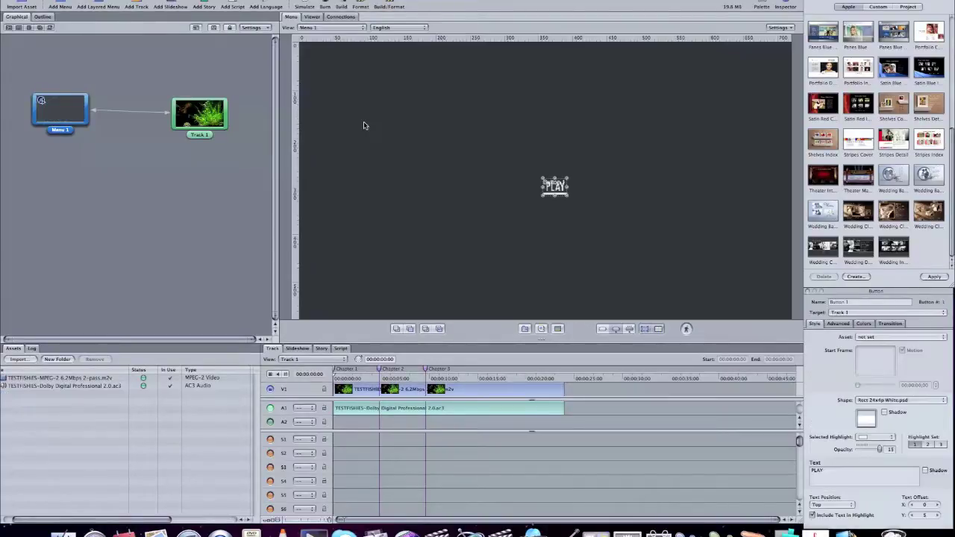
- Deselect the button so the whole menu with its Fishies Swimming title shows
left_click(456, 125)
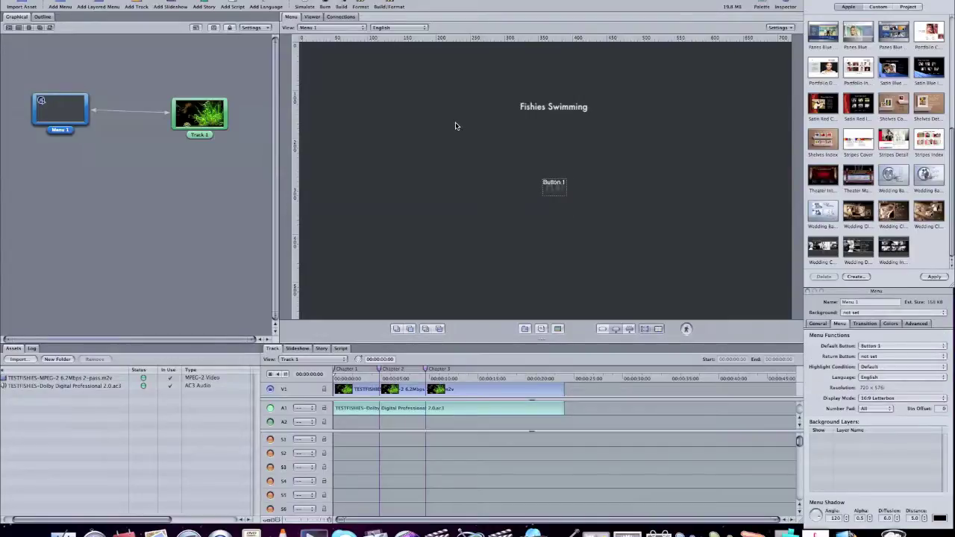